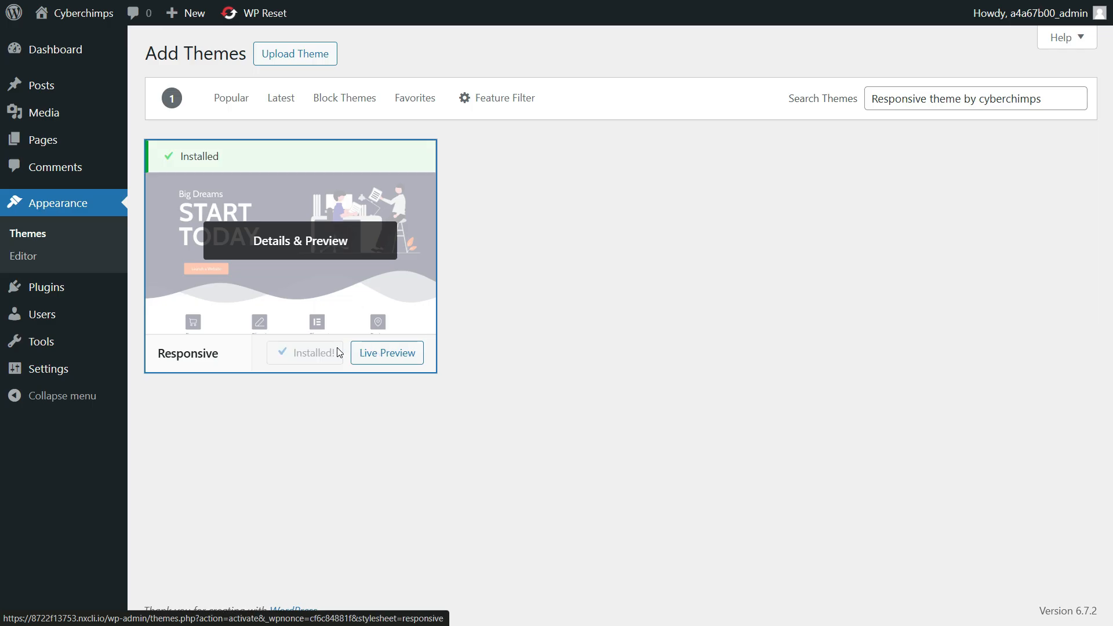
Step: Activate the Responsive theme and open its header options in the customizer
click(310, 361)
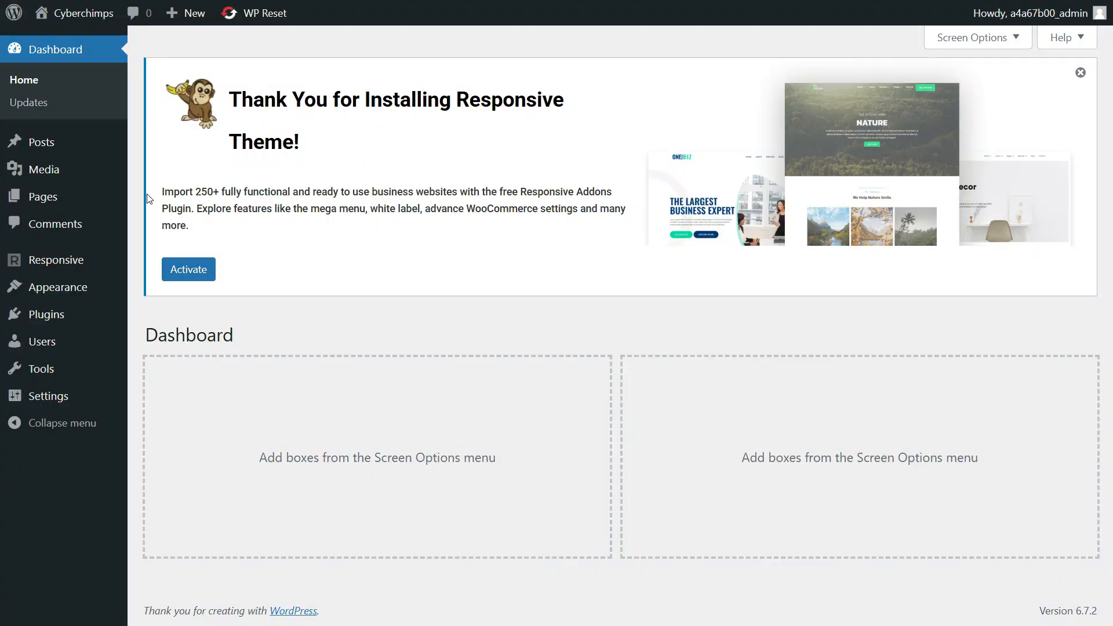
click(89, 260)
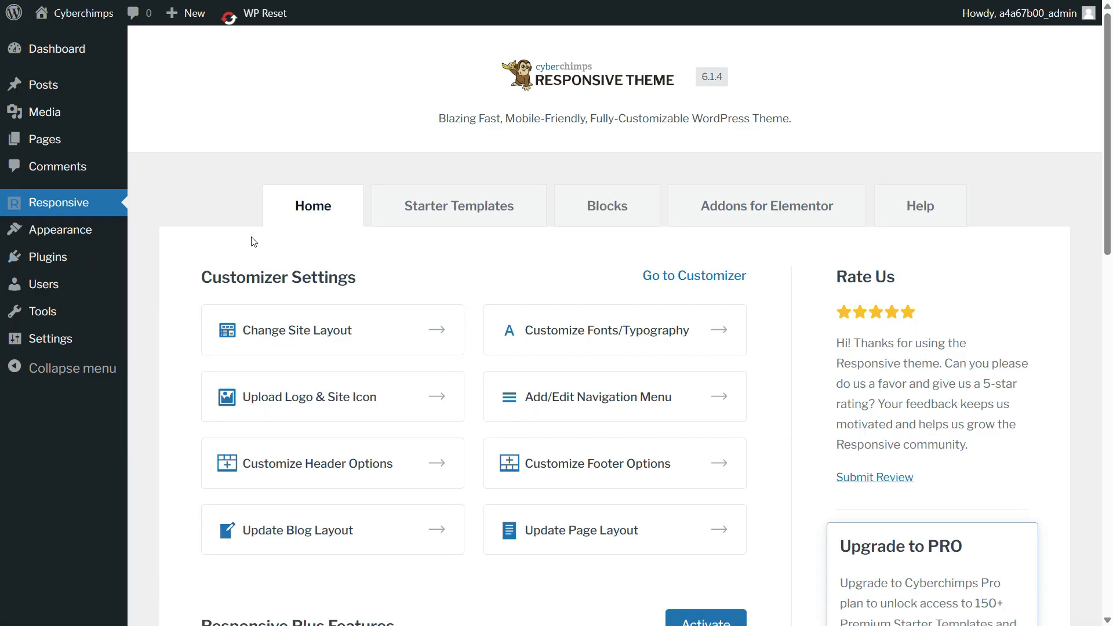
click(293, 478)
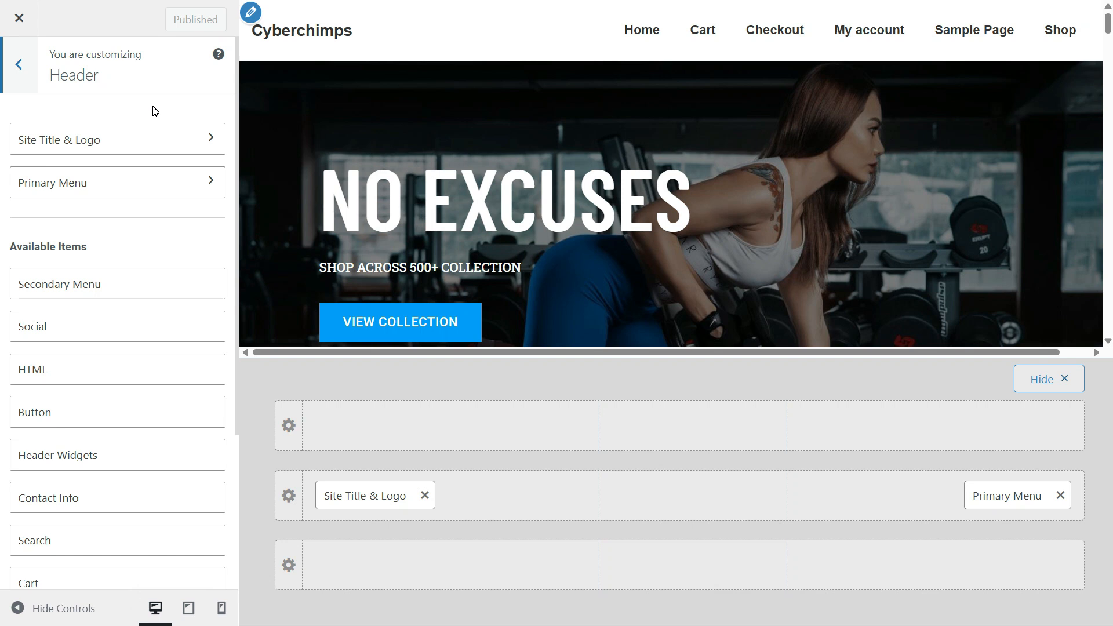
Step: Set the white Larana Fitness Center image from the media library as the header logo, with the retina logo enabled
click(155, 149)
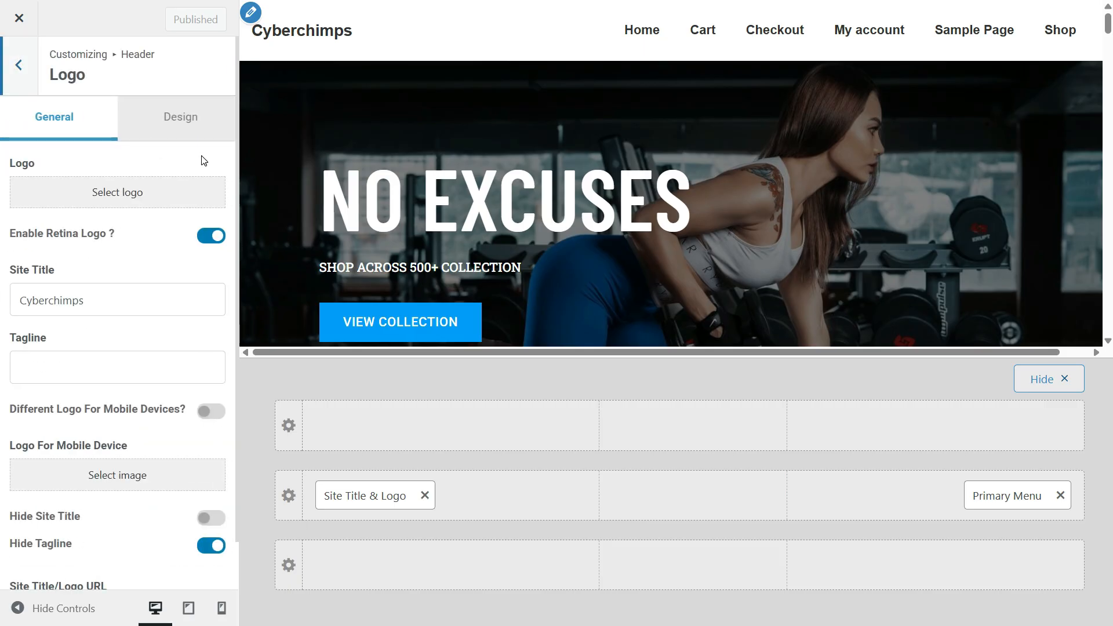
click(211, 236)
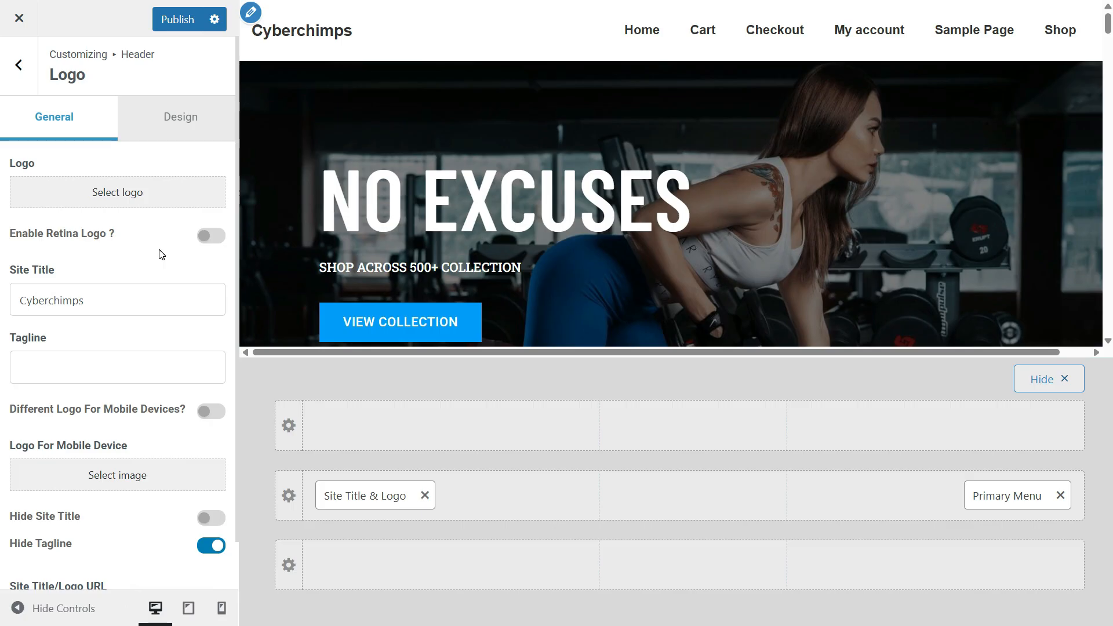
click(124, 192)
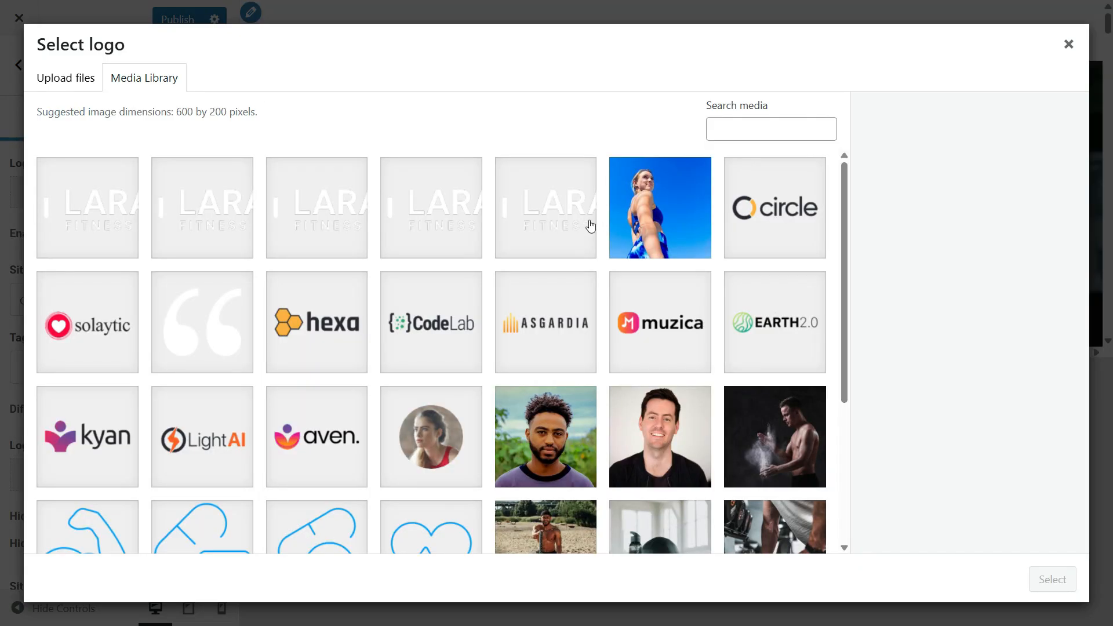
click(545, 217)
click(1052, 579)
click(1029, 579)
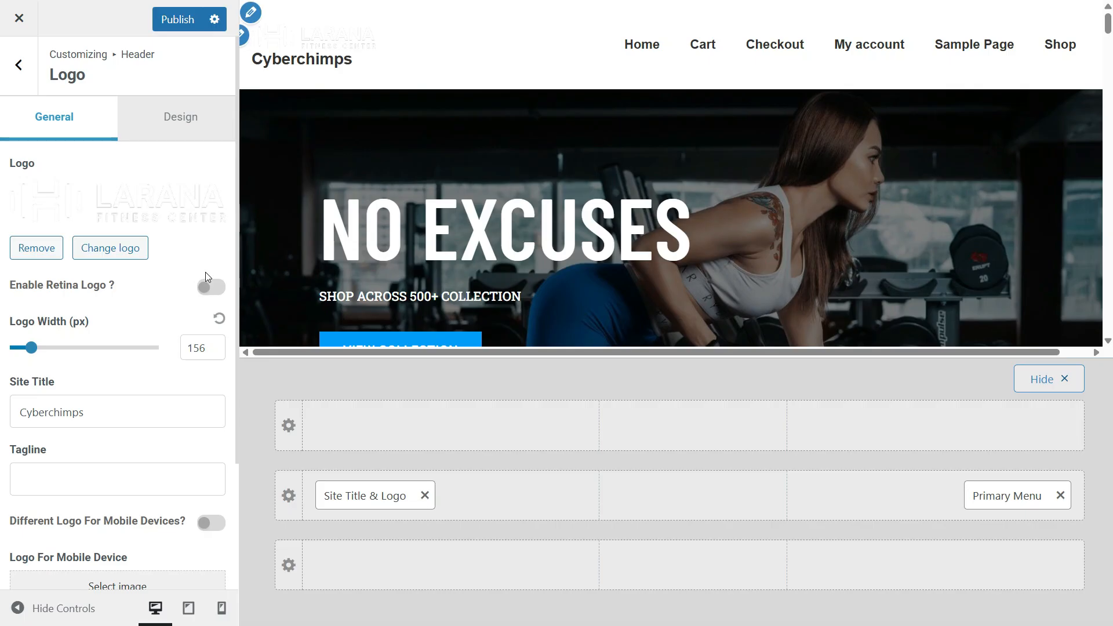
click(211, 290)
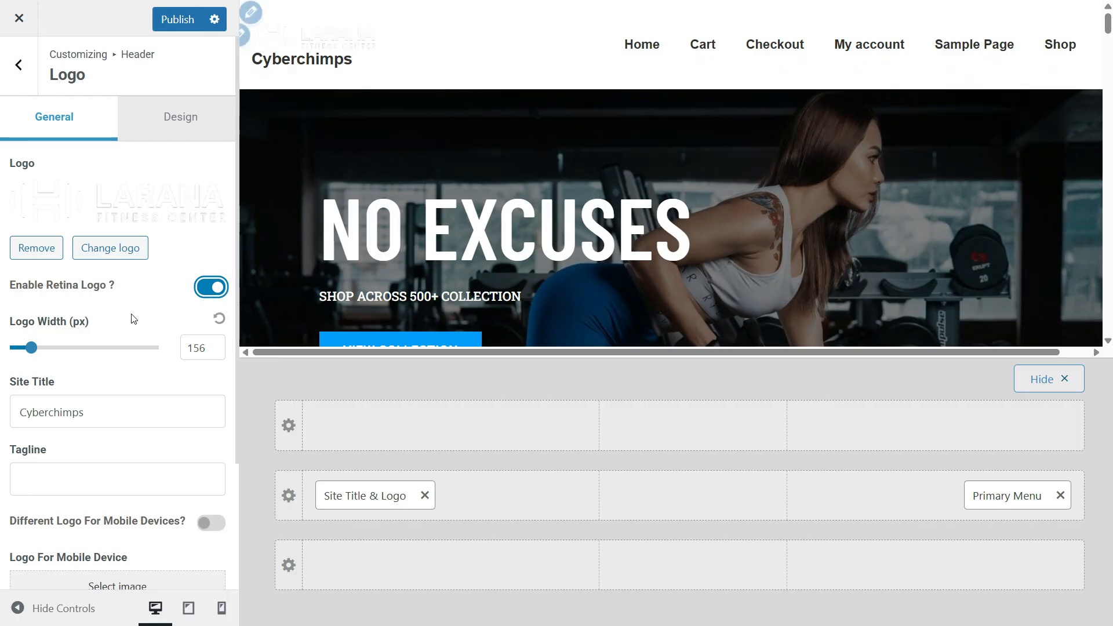
Step: Set the logo width to 131 px and change the site title to Fitness Center
mouse_move(32, 348)
mouse_down()
mouse_move(44, 351)
mouse_move(30, 360)
mouse_up()
click(100, 413)
key(ctrl+a)
text(Fitness Center)
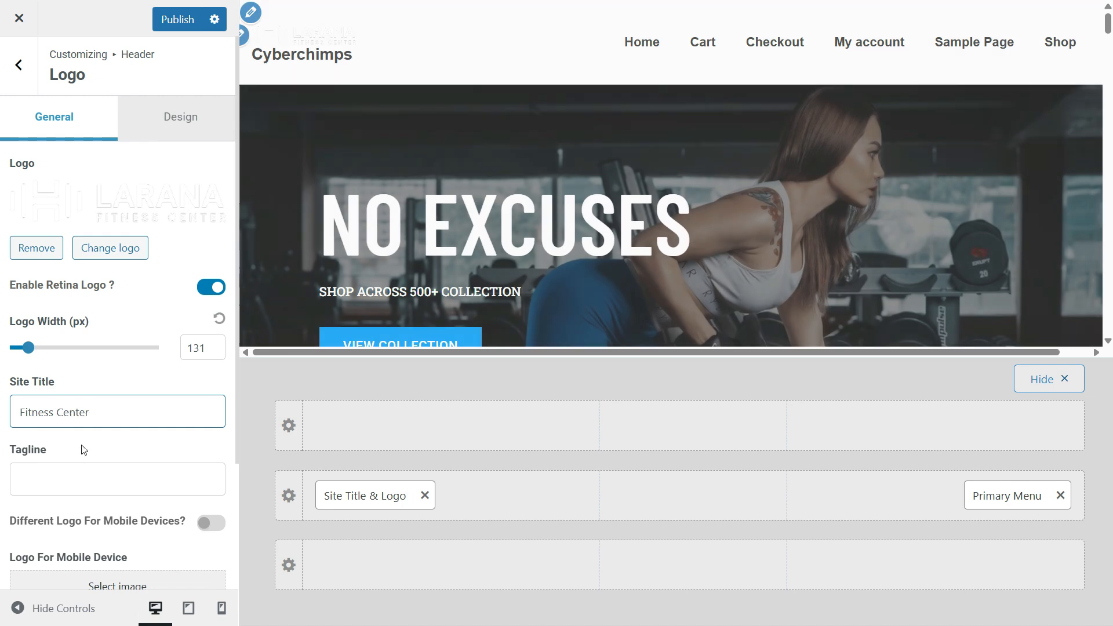
click(84, 450)
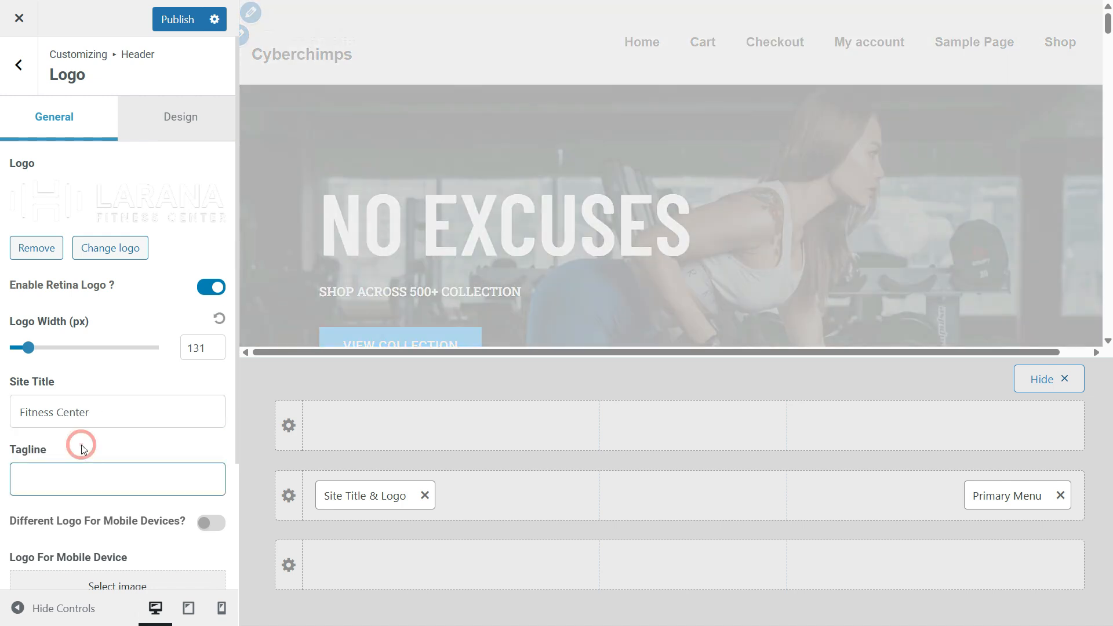
click(58, 483)
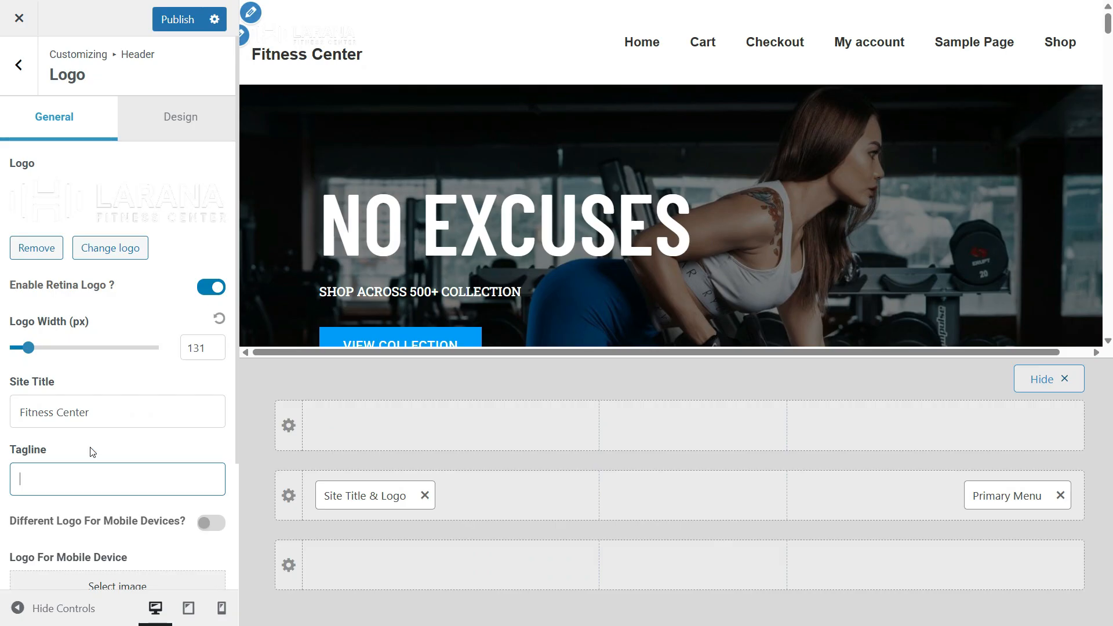
Step: Try the different logo option for mobile devices, switch it back off, and hide the site title
scroll(50, 433, down, 3)
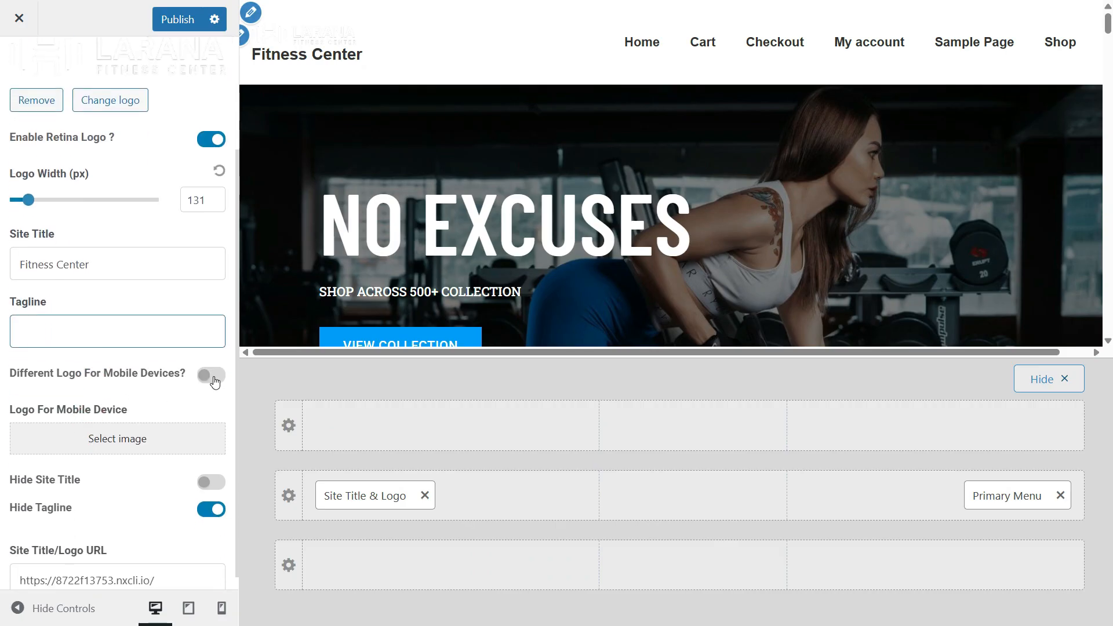
click(212, 376)
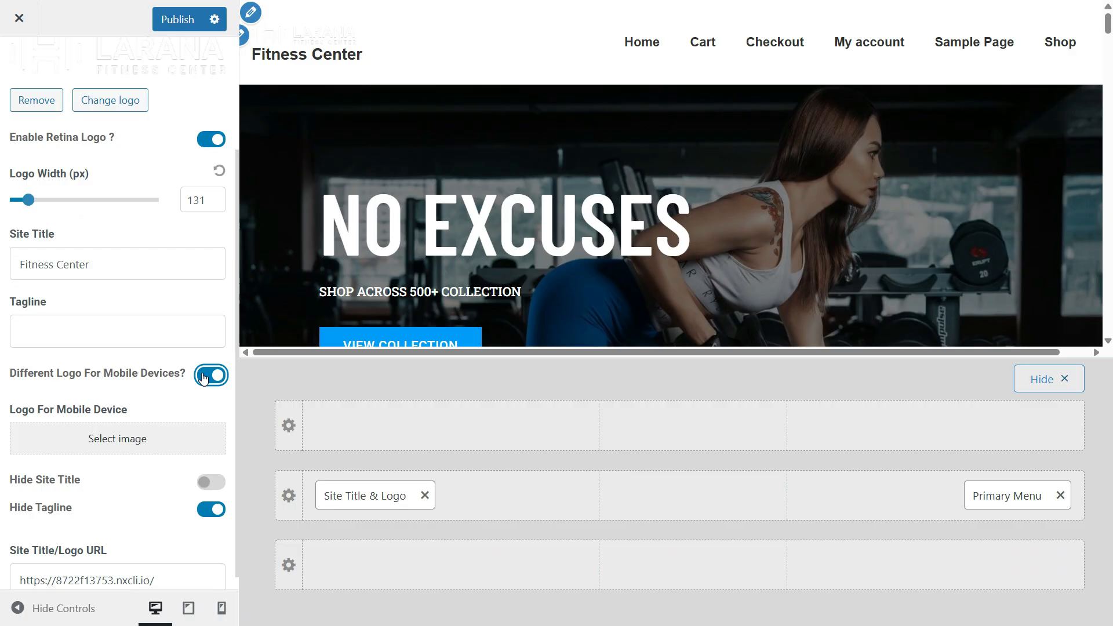
click(204, 376)
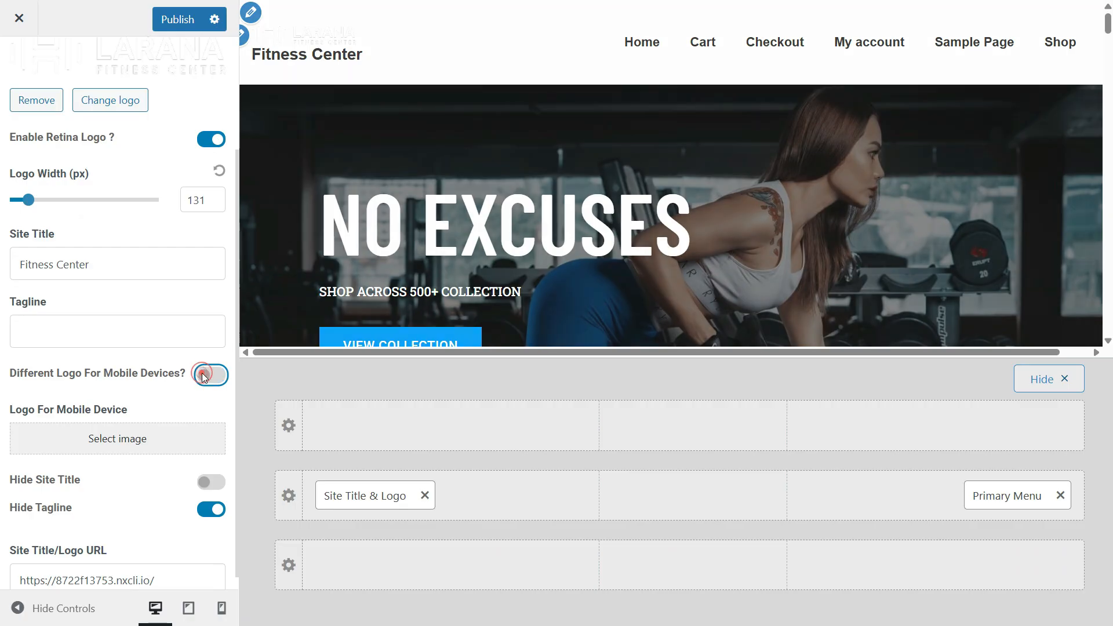
scroll(162, 420, down, 1)
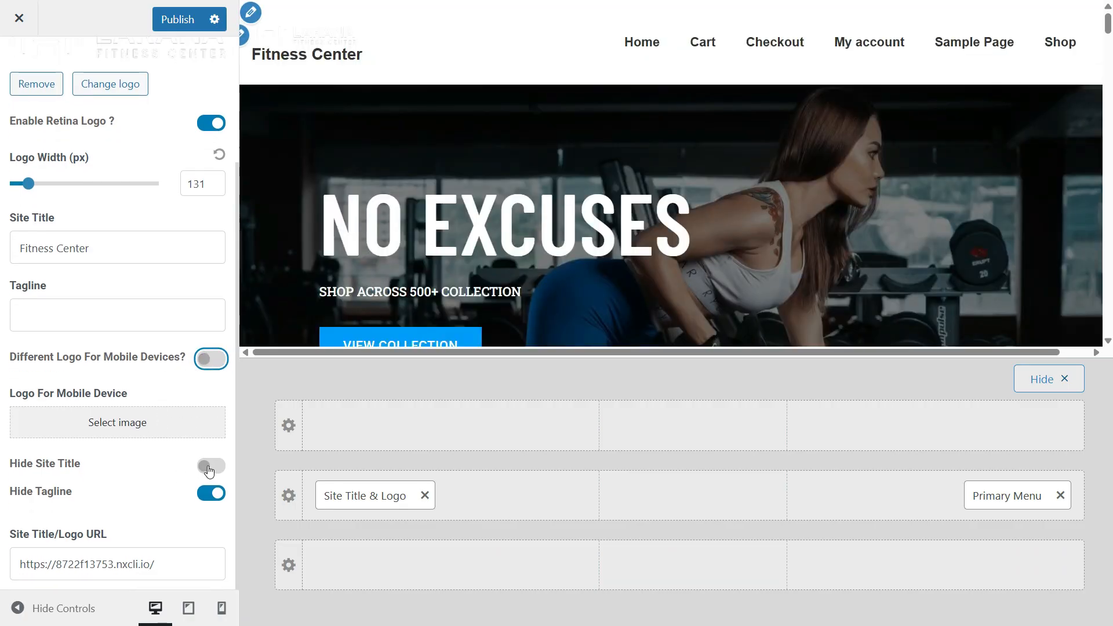
click(210, 467)
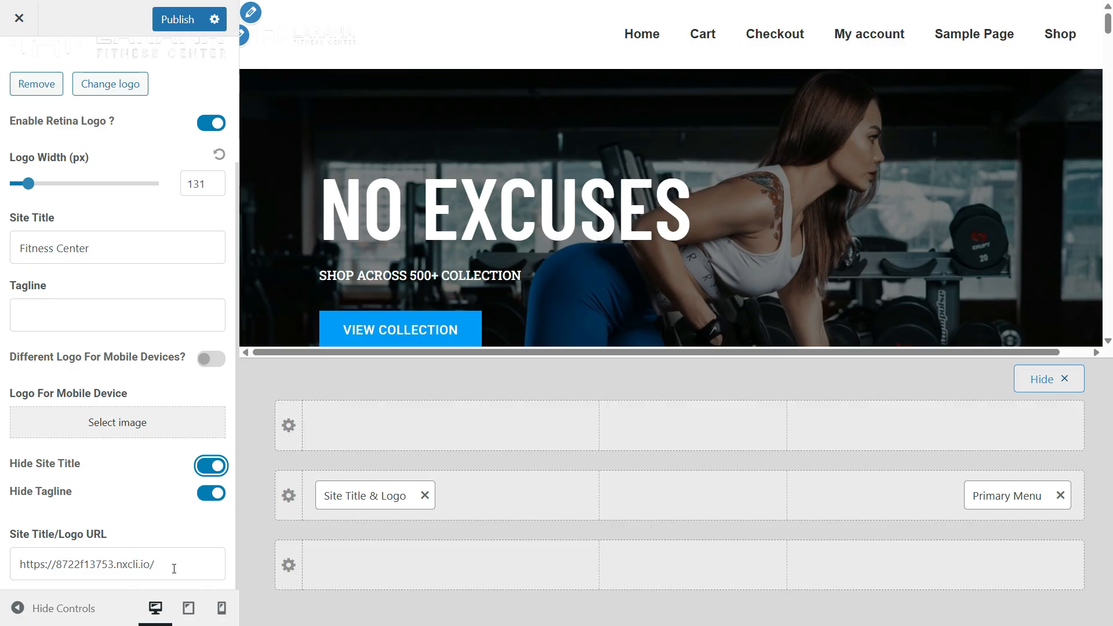
scroll(160, 511, up, 3)
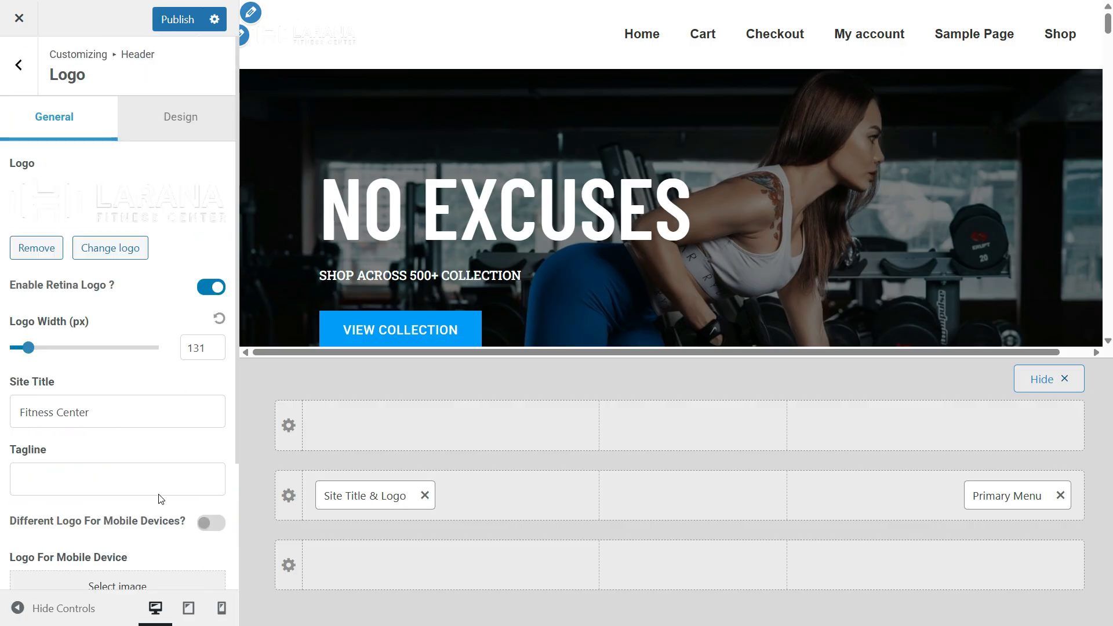
Step: Set the line height to 1.25 in the site title typography and return to the header settings
click(154, 116)
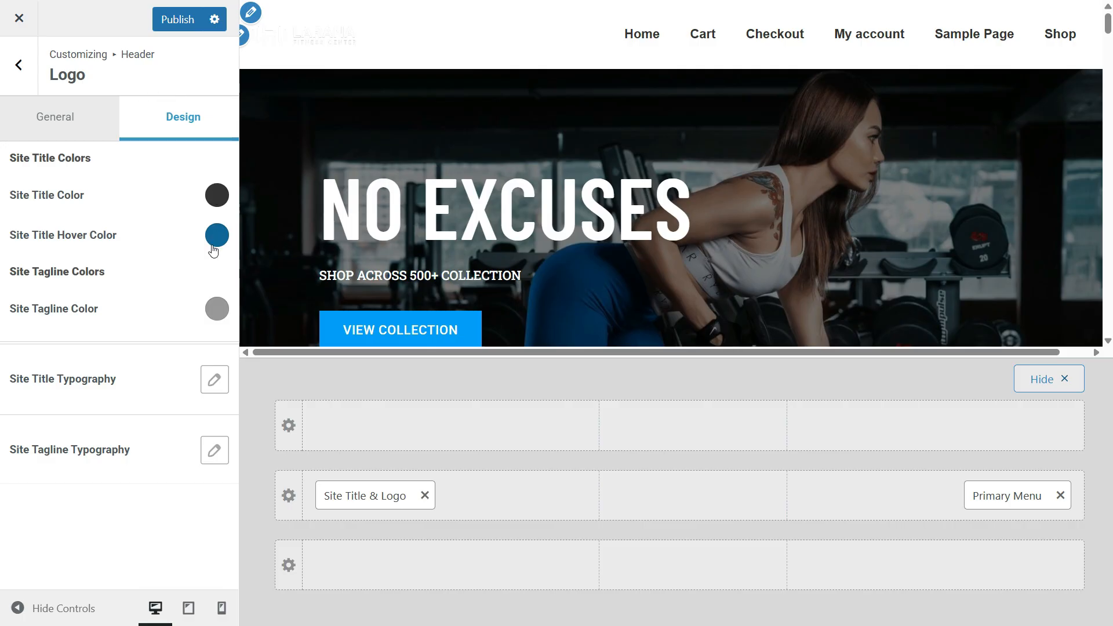
click(214, 379)
scroll(139, 459, down, 3)
scroll(139, 459, down, 5)
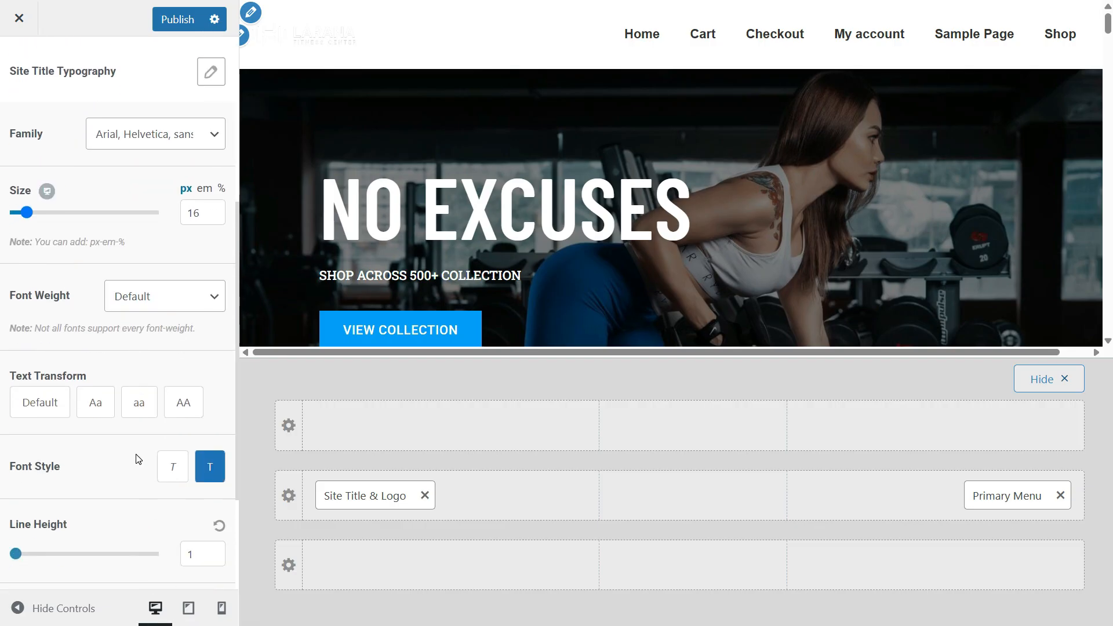
click(211, 563)
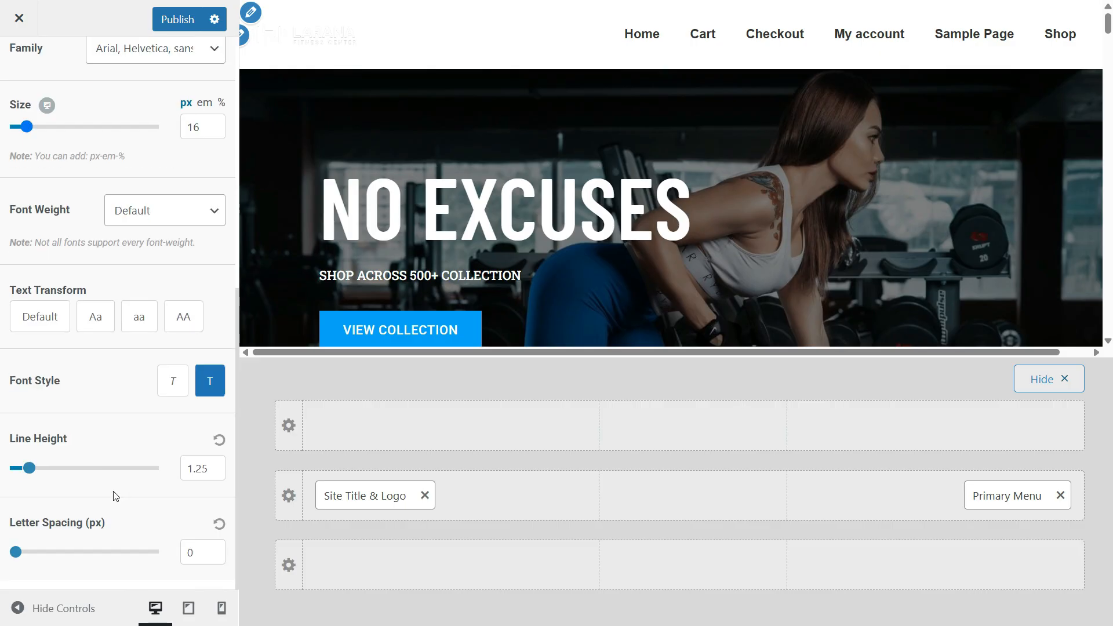
scroll(112, 494, up, 8)
click(16, 74)
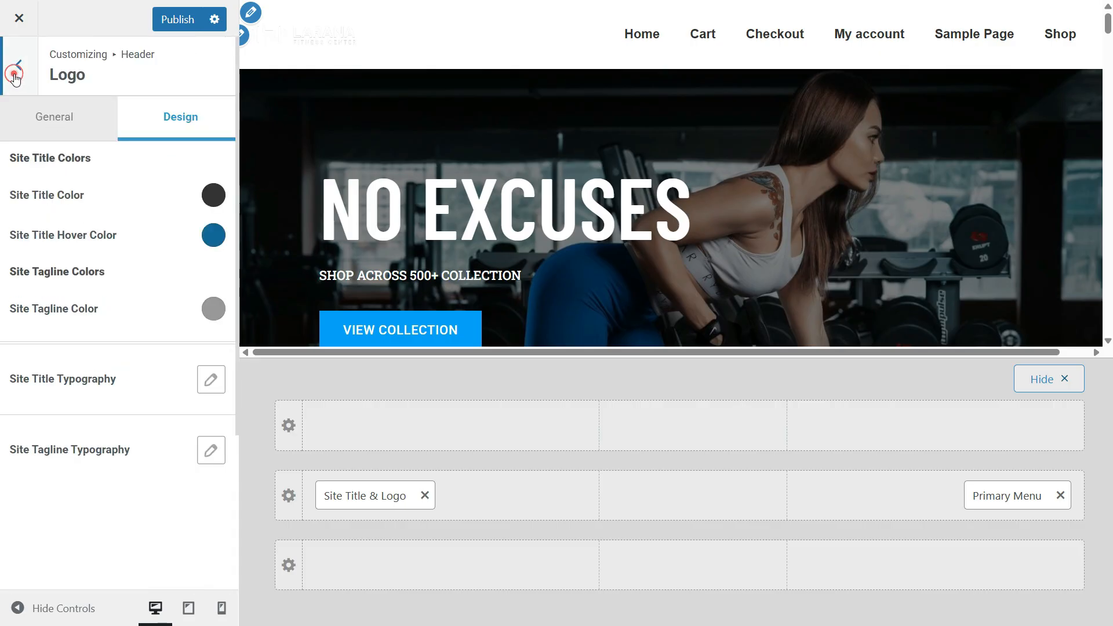
Step: Open the primary menu settings and try disabling the main menu, switching it back on
click(90, 183)
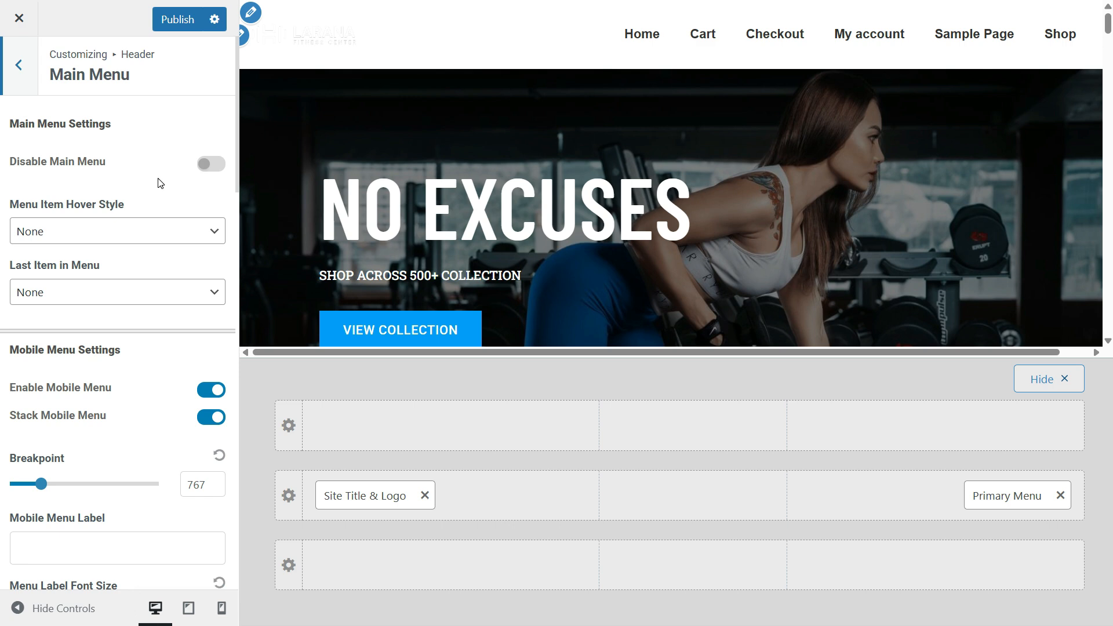
click(207, 165)
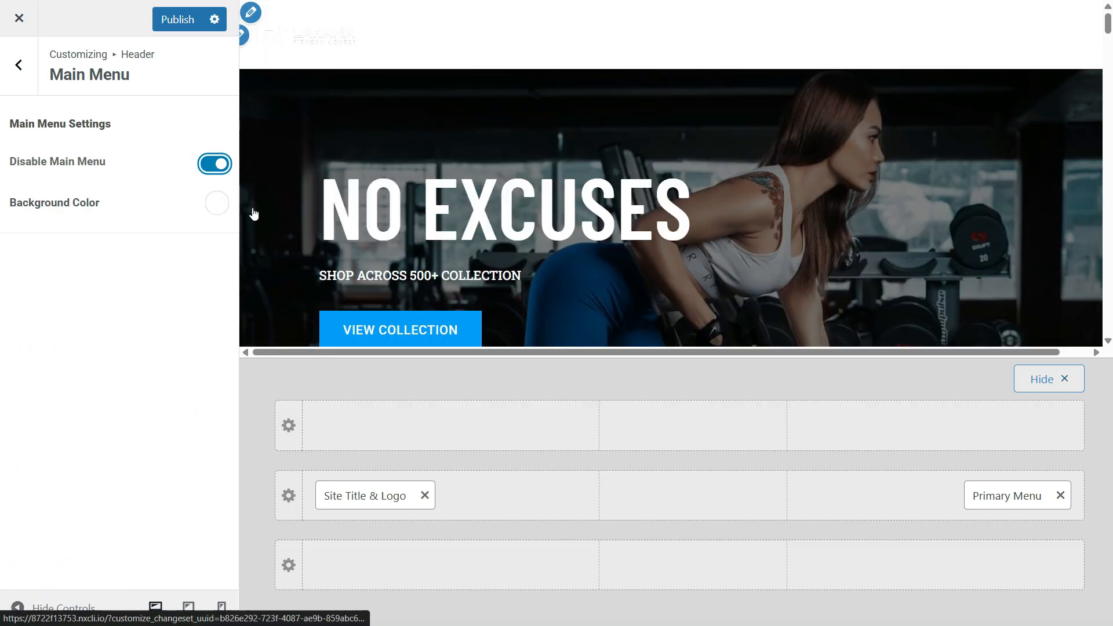
click(215, 165)
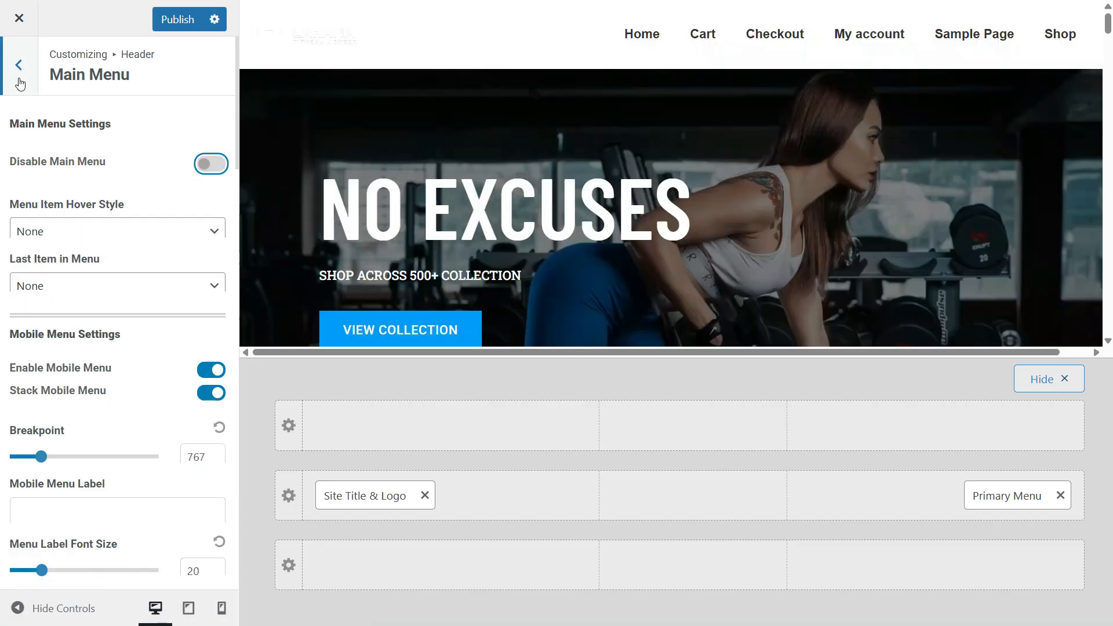
Step: Set the menu item hover style to Zoom In and the last item in the menu to None
click(69, 229)
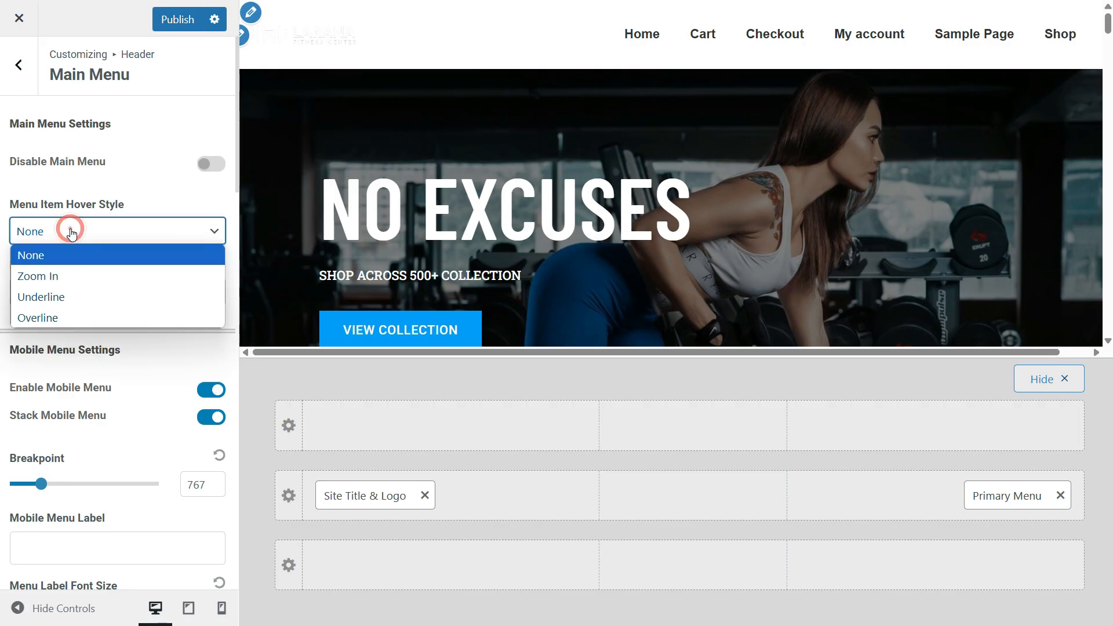
click(39, 276)
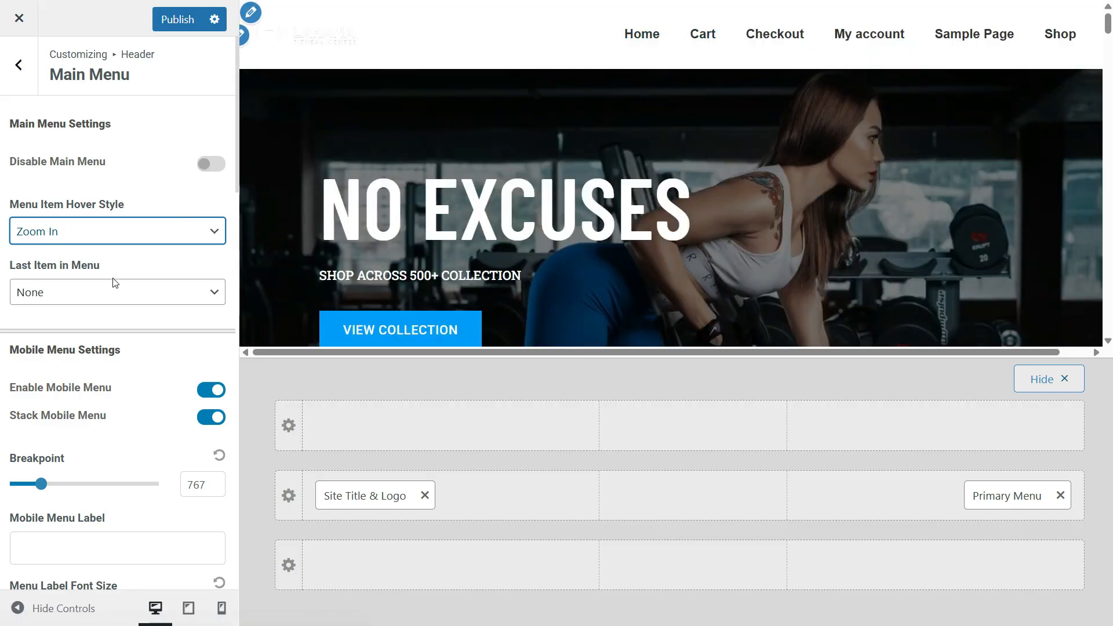
click(91, 297)
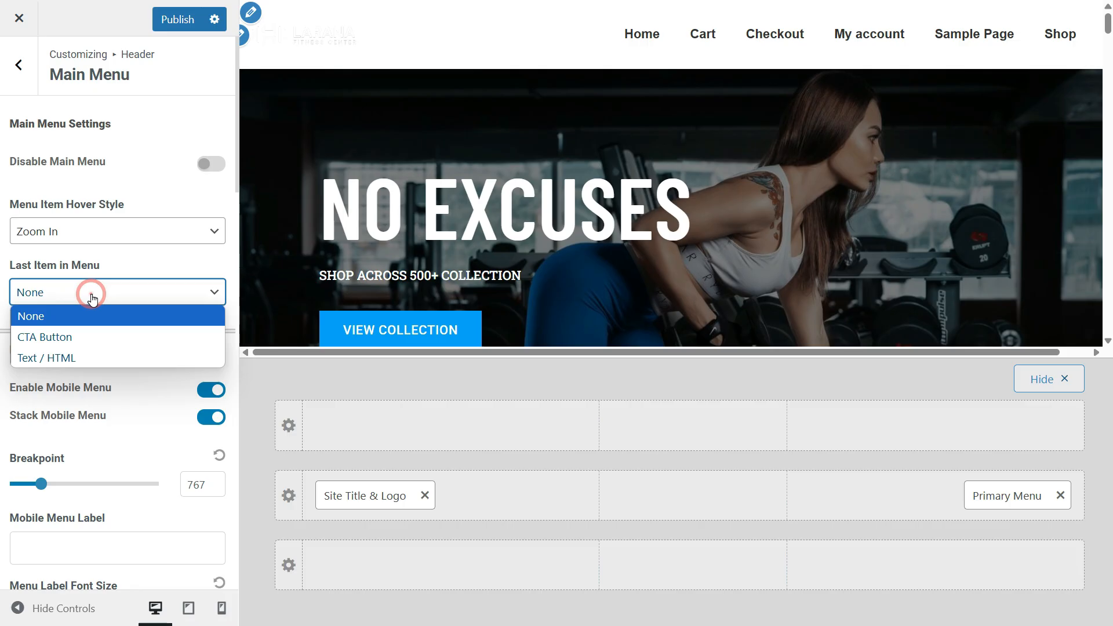
click(144, 322)
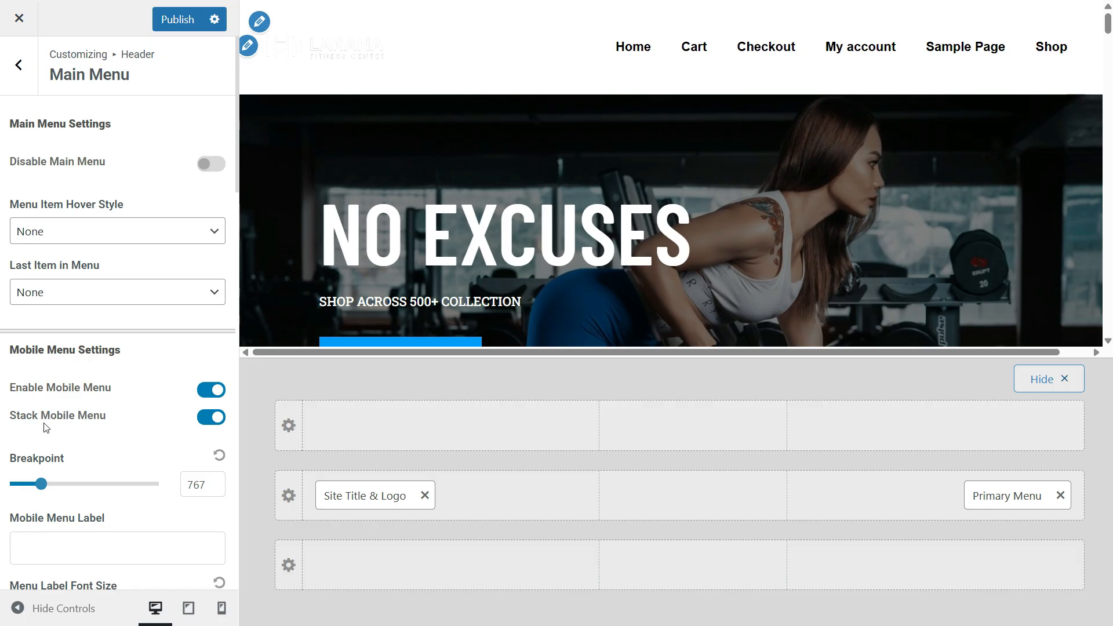
Step: Set the mobile menu breakpoint to 870 and open the mobile menu label for editing
scroll(99, 429, down, 3)
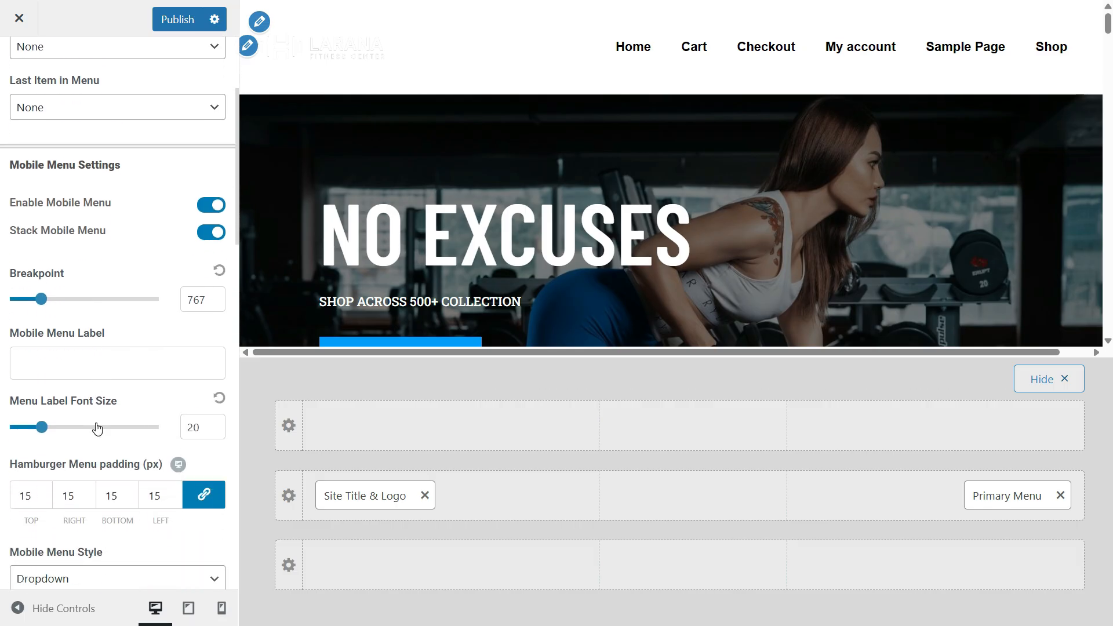
mouse_move(42, 300)
mouse_down()
mouse_move(91, 303)
mouse_move(46, 308)
mouse_up()
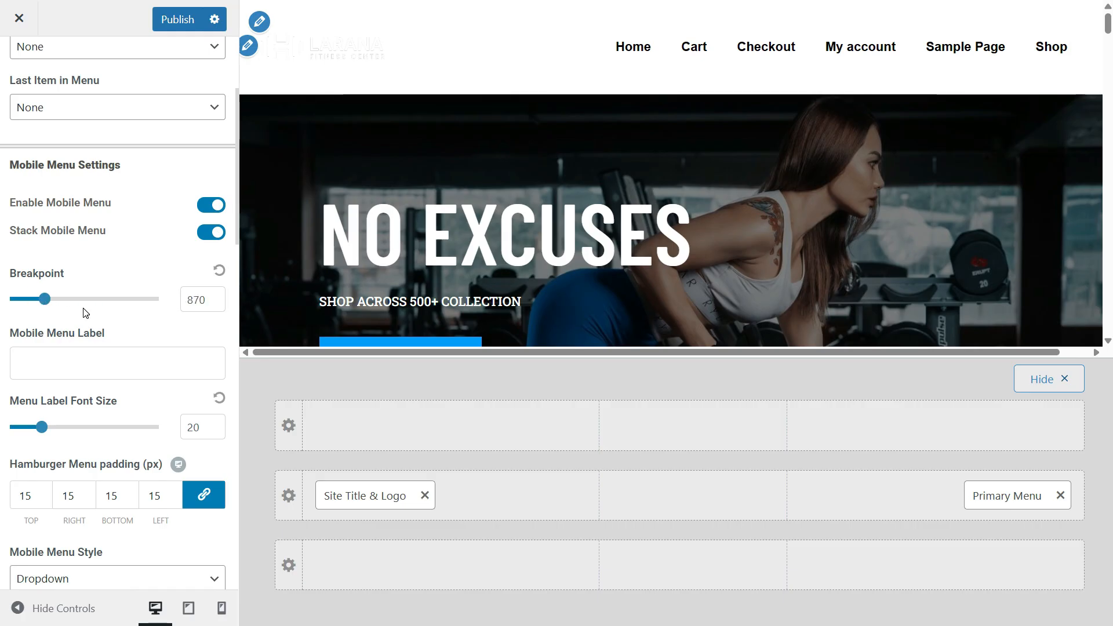
scroll(85, 313, down, 2)
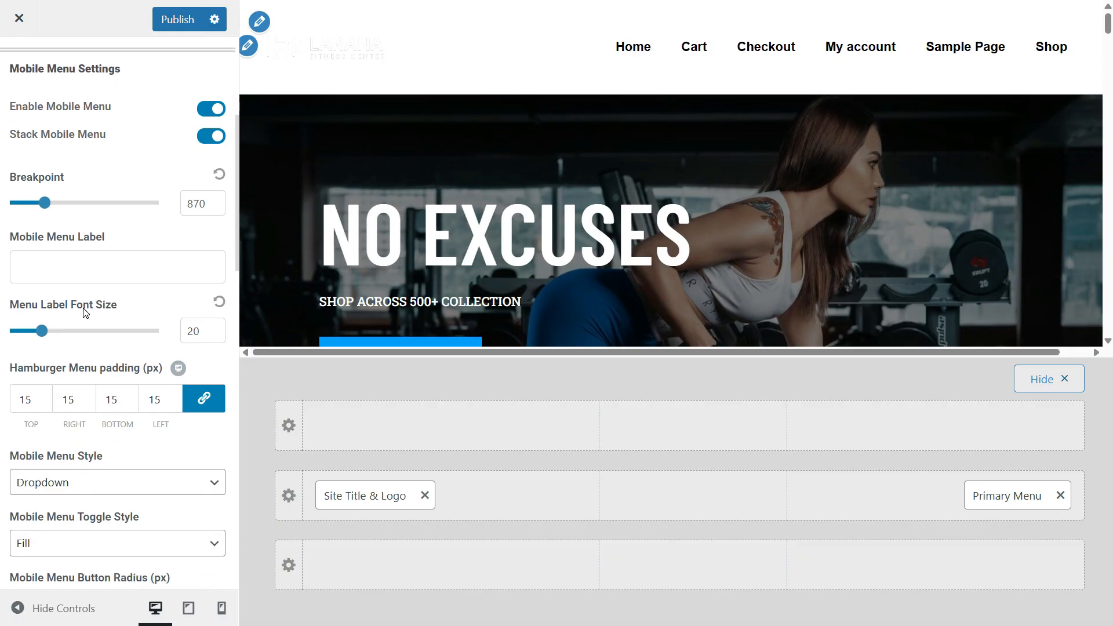
click(63, 277)
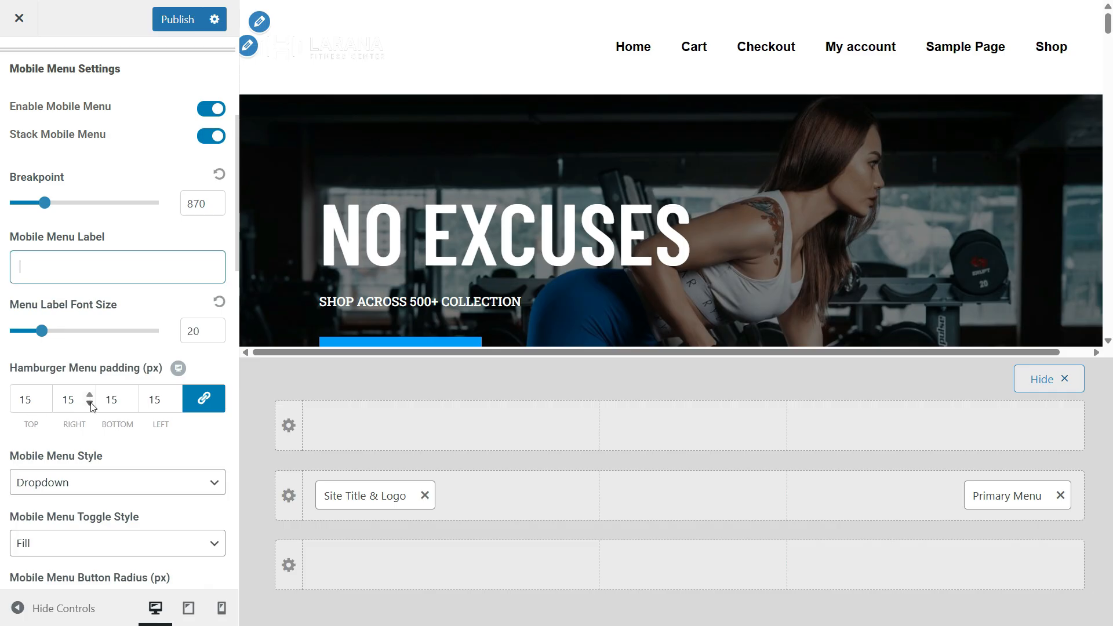
Step: Examine the mobile menu style and mobile menu toggle style choices in the mobile menu settings
scroll(121, 419, down, 3)
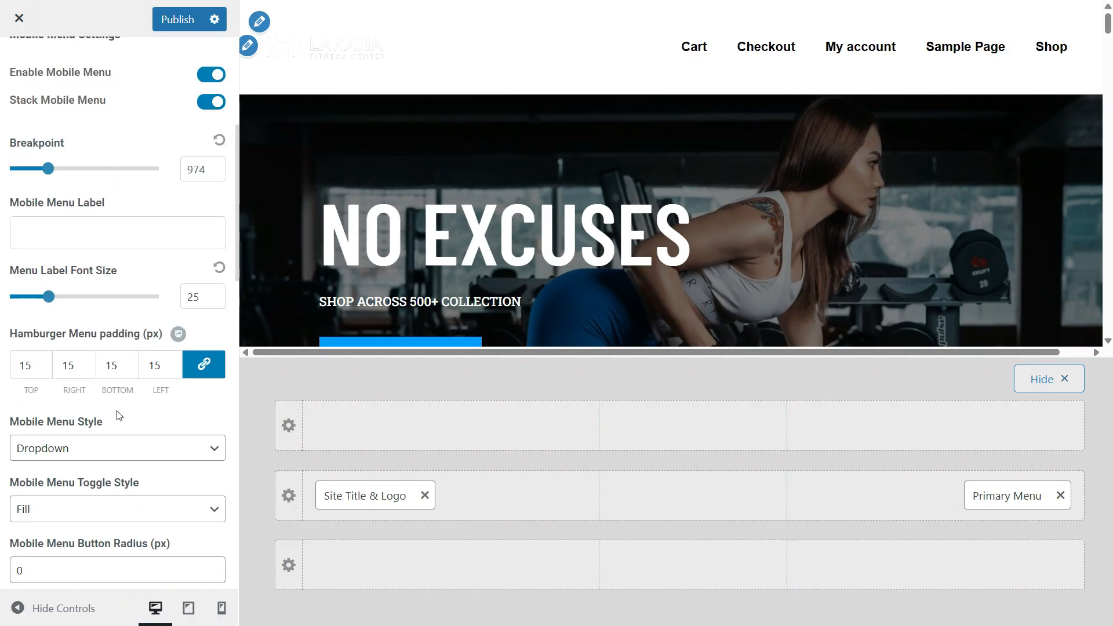
scroll(119, 415, down, 1)
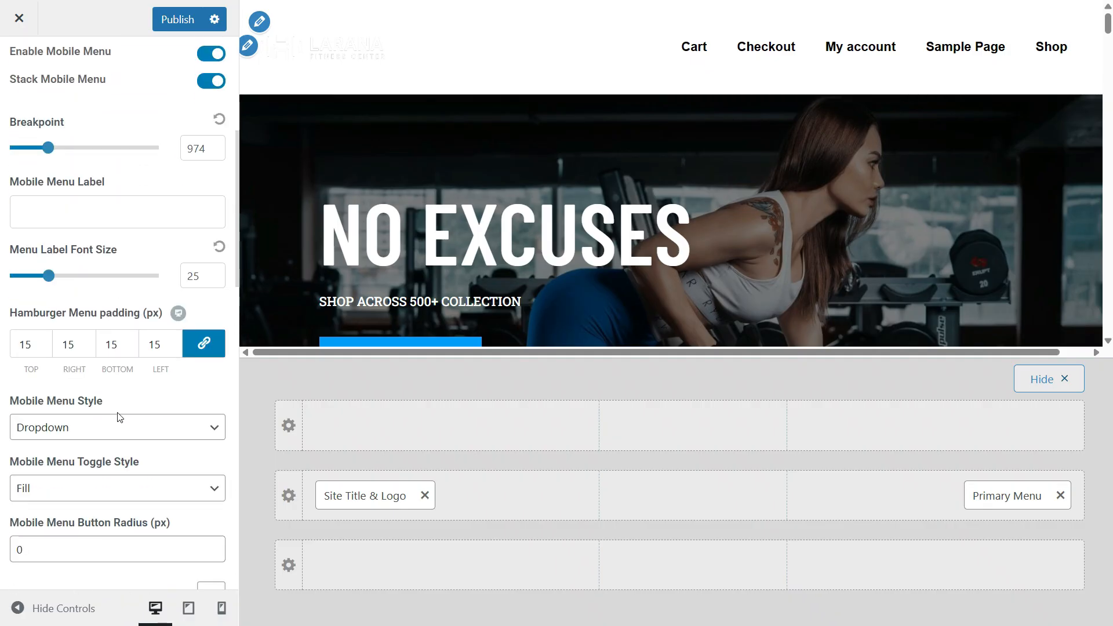
scroll(119, 418, down, 2)
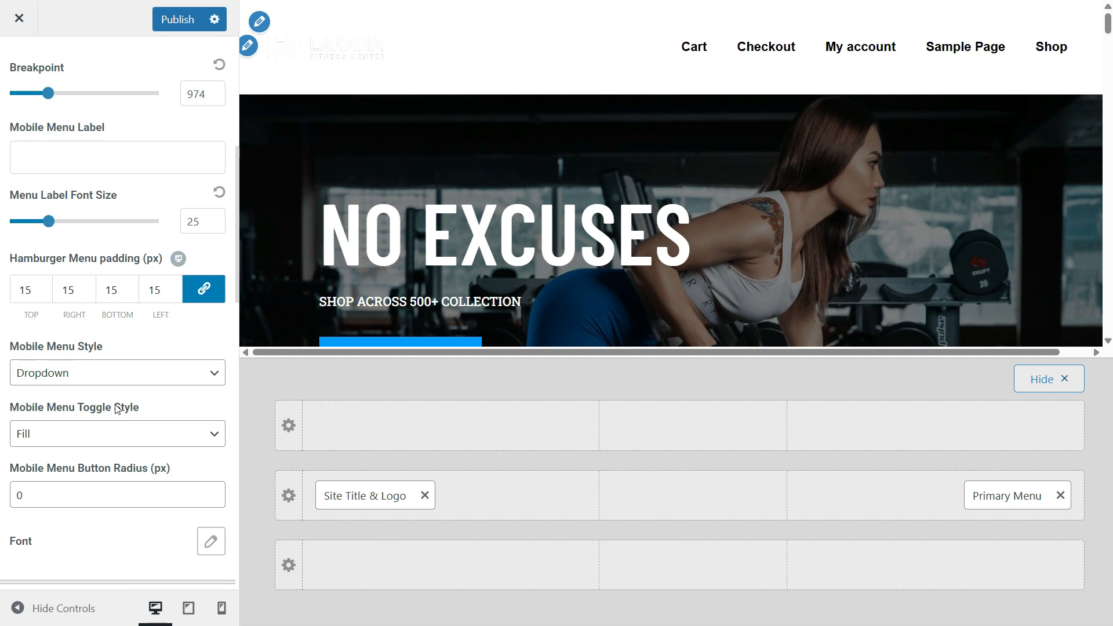
click(104, 372)
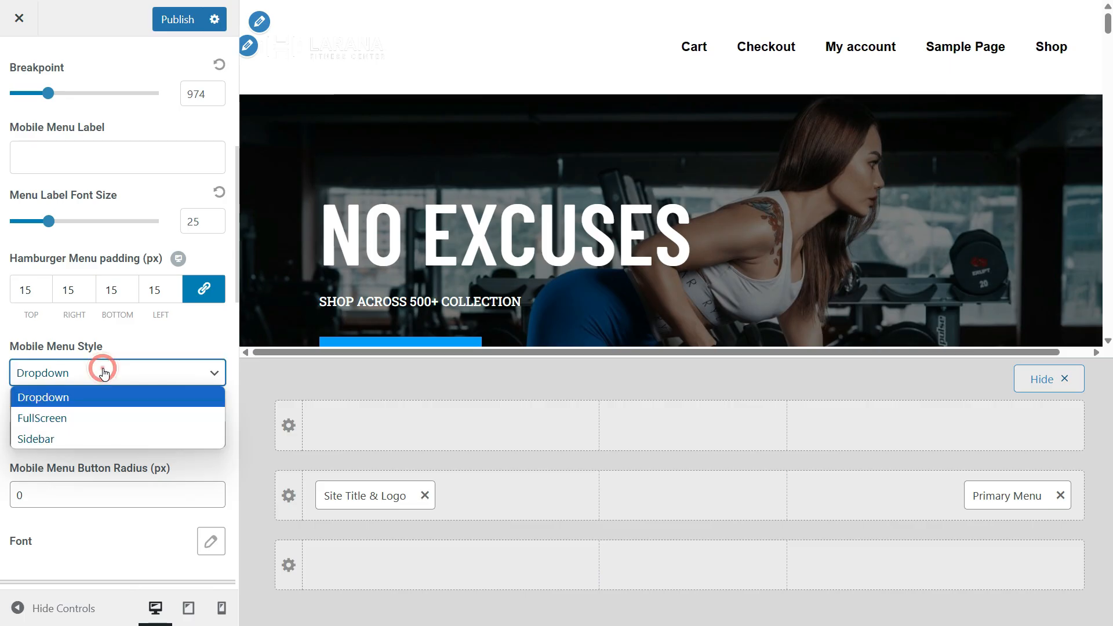
click(105, 373)
click(103, 369)
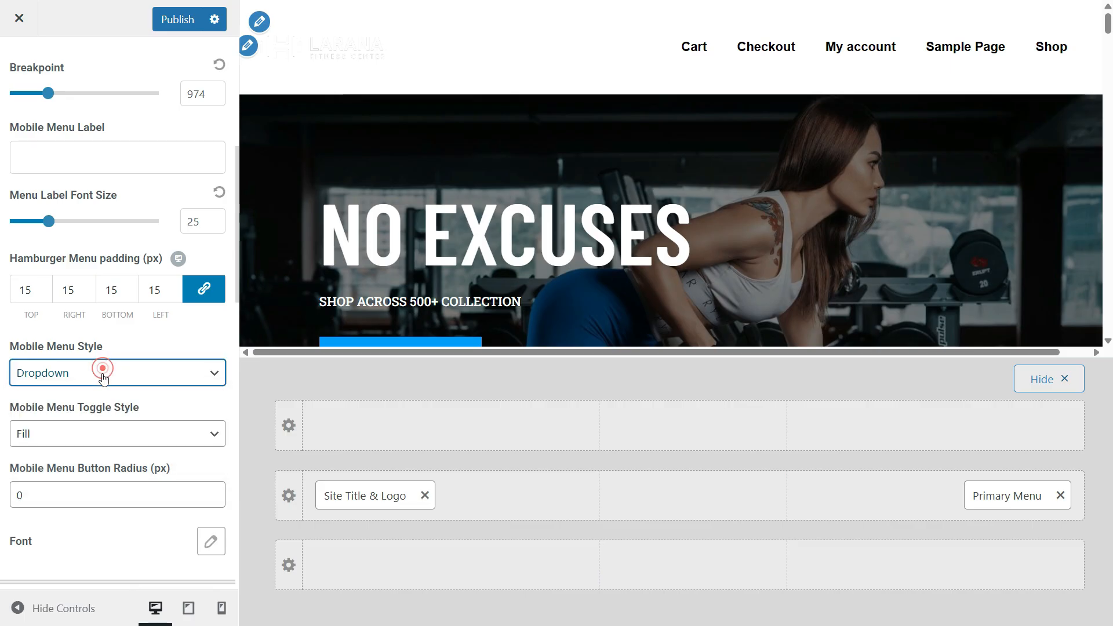
click(96, 433)
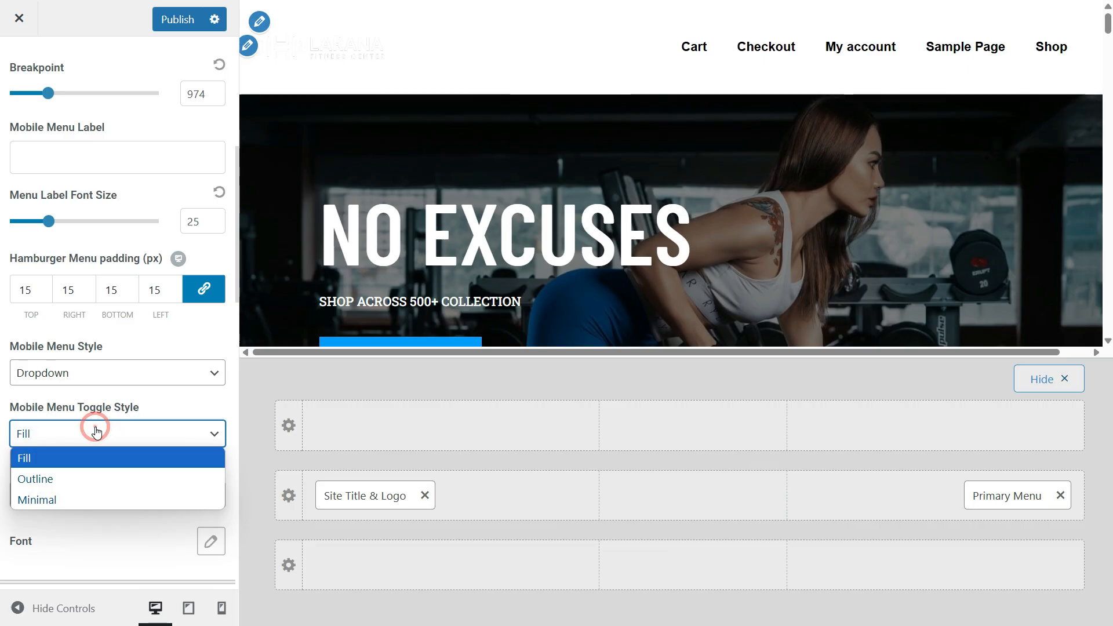
click(96, 432)
scroll(99, 499, down, 5)
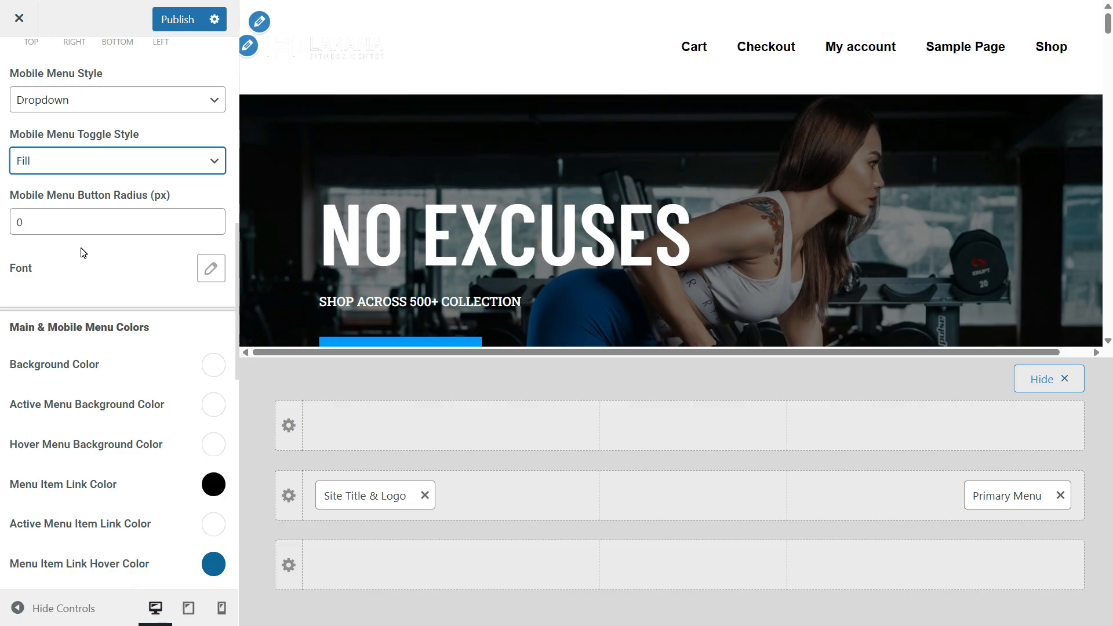
Step: Examine the mobile menu font options, the main and mobile menu colors and the sub menu settings
click(203, 263)
scroll(142, 368, down, 3)
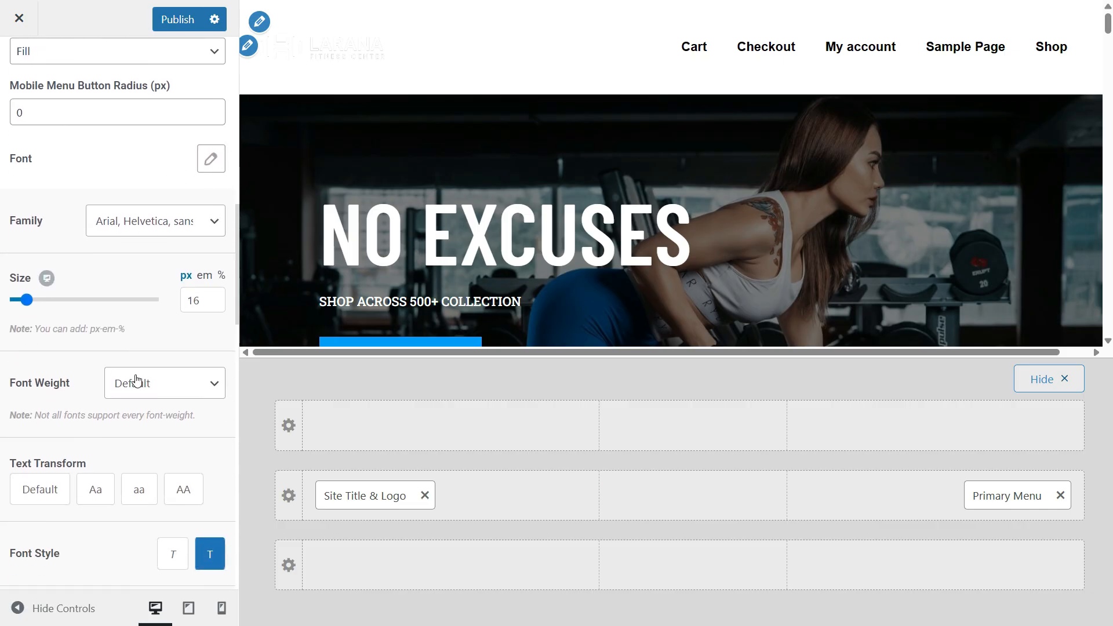
scroll(64, 286, down, 1)
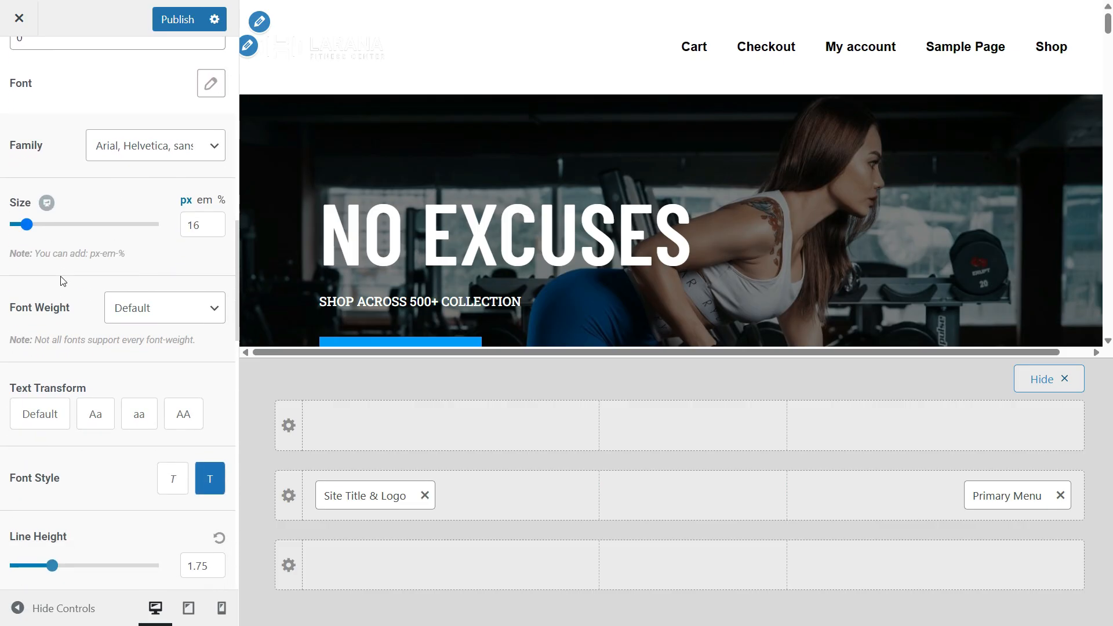
scroll(138, 280, down, 1)
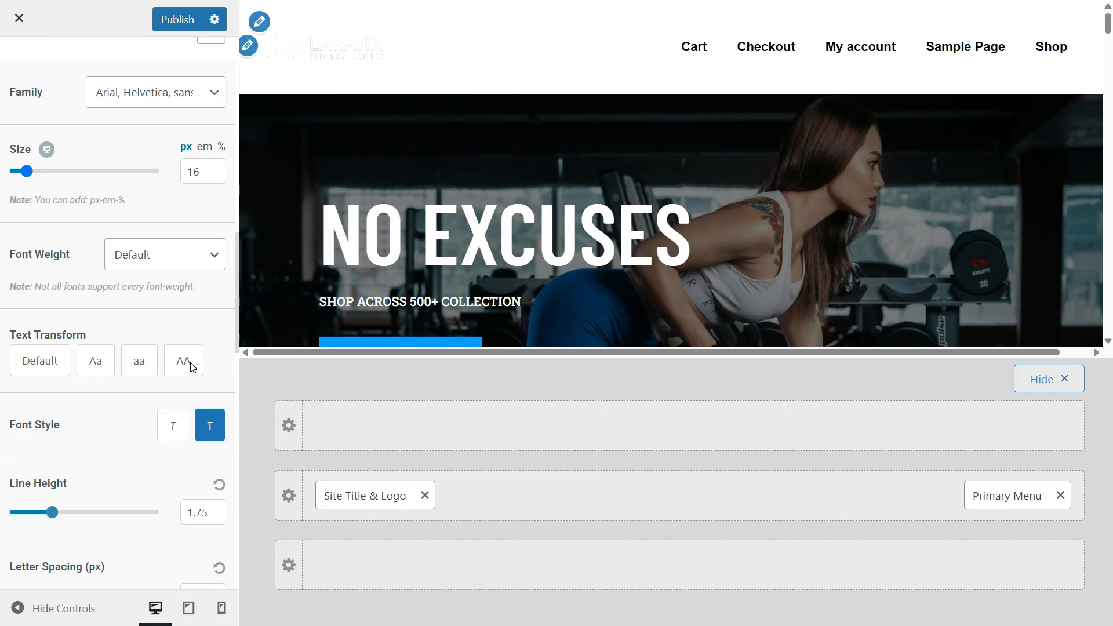
scroll(154, 399, down, 2)
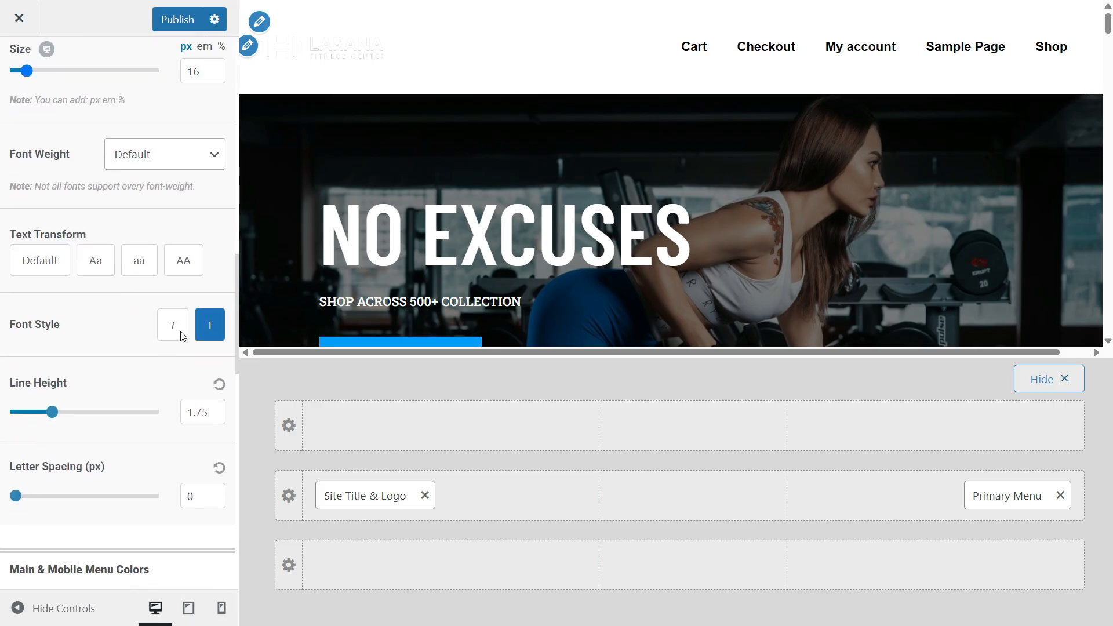
scroll(150, 419, down, 3)
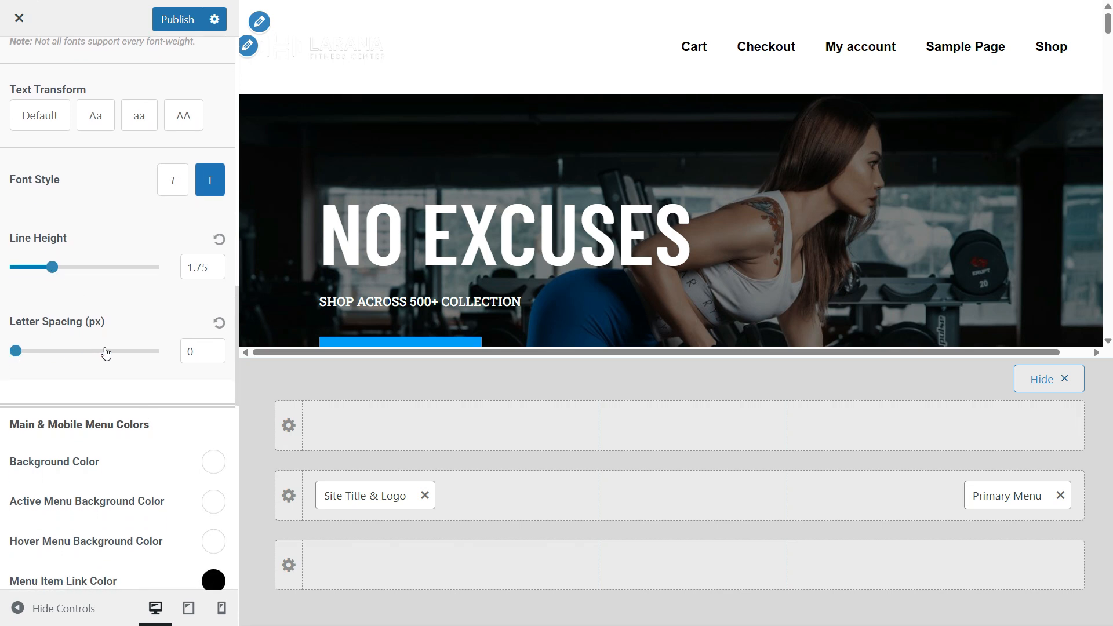
scroll(120, 365, down, 3)
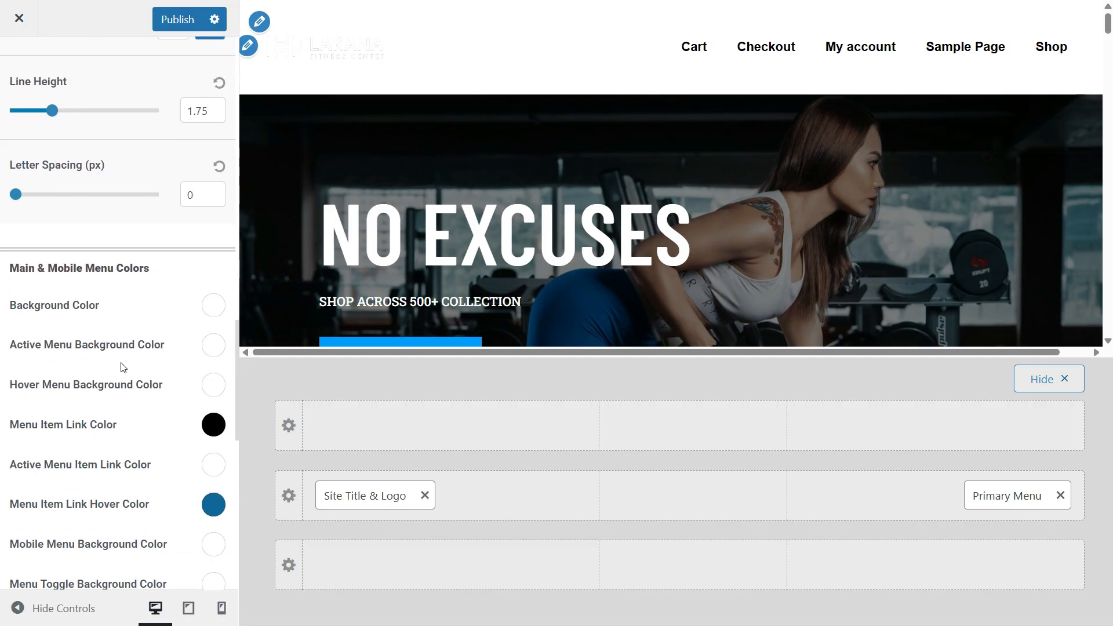
scroll(123, 367, down, 1)
scroll(124, 367, down, 1)
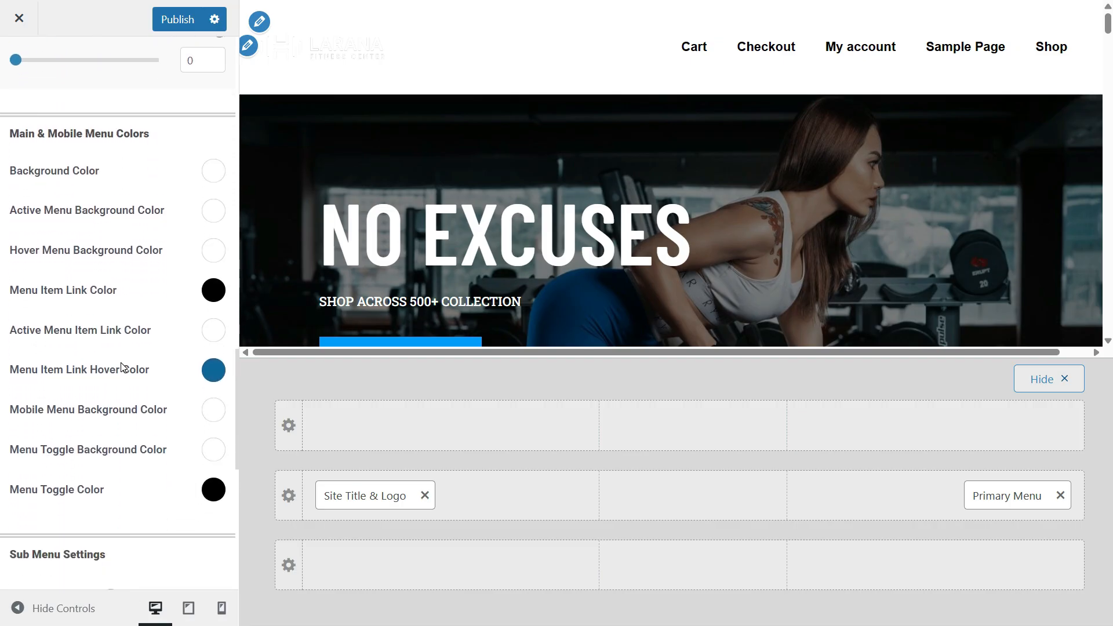
scroll(123, 367, down, 1)
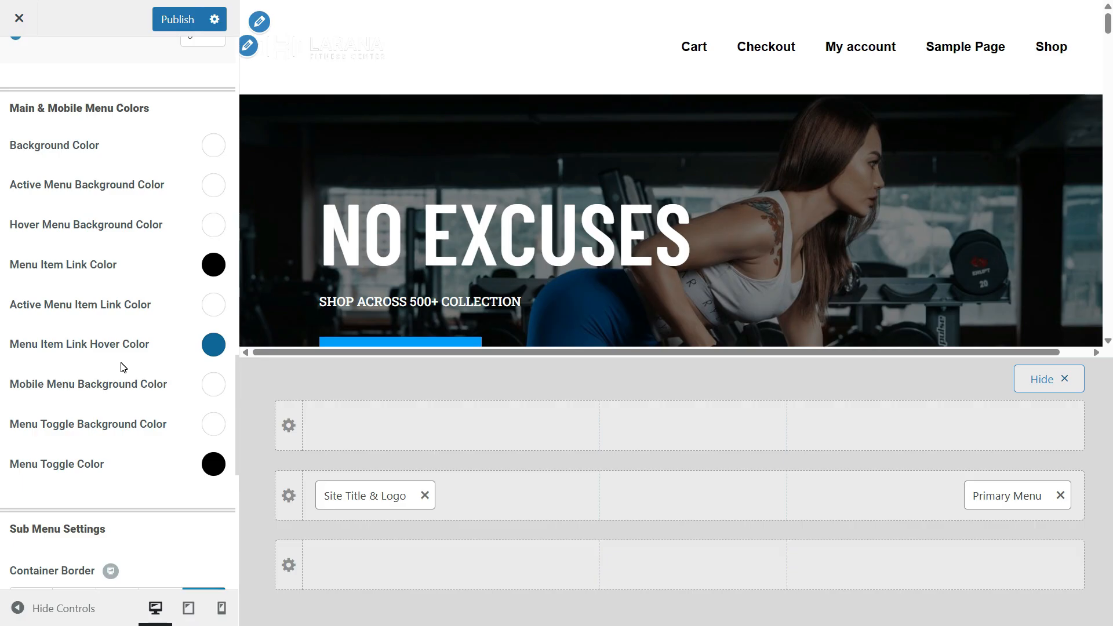
scroll(198, 529, down, 5)
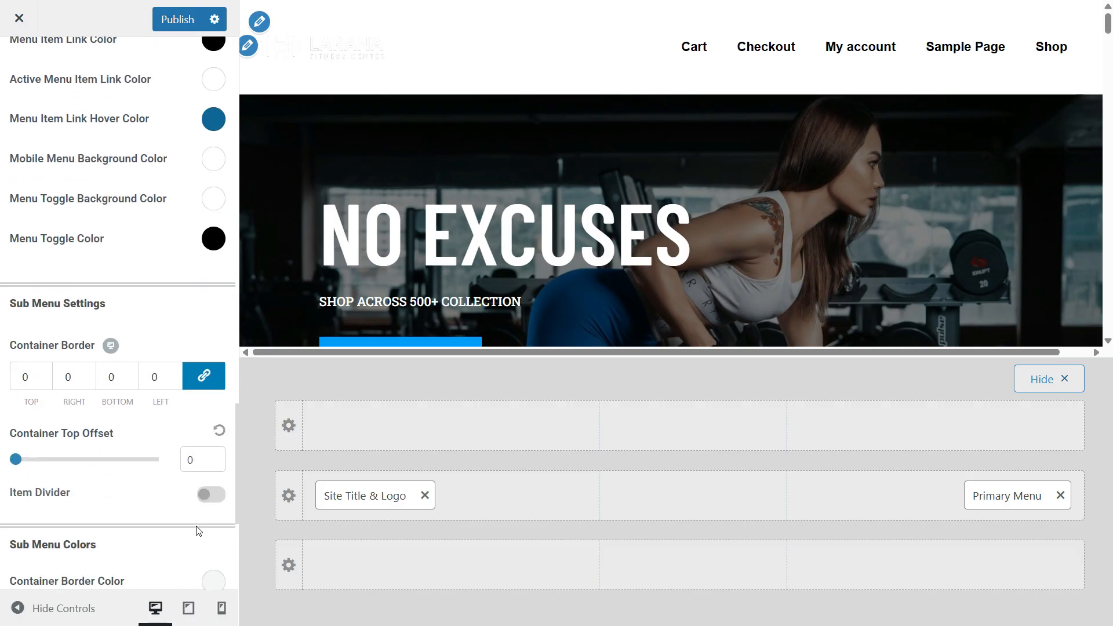
scroll(199, 529, down, 2)
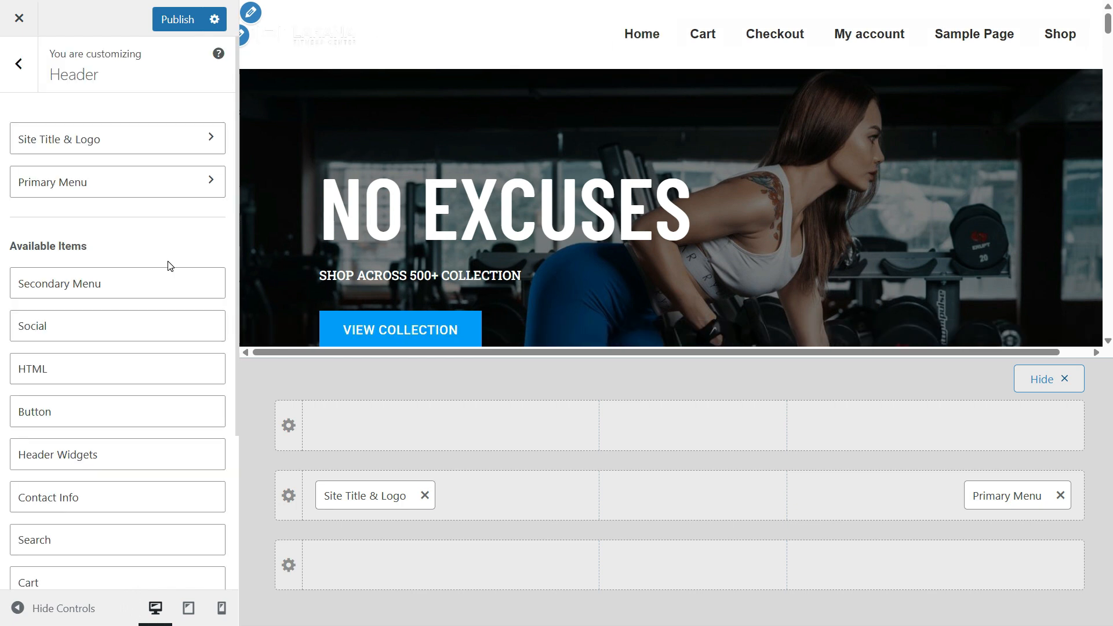
Step: Add the Search item to the header, trying the top and bottom rows, and place it right after the Primary Menu
scroll(166, 244, down, 2)
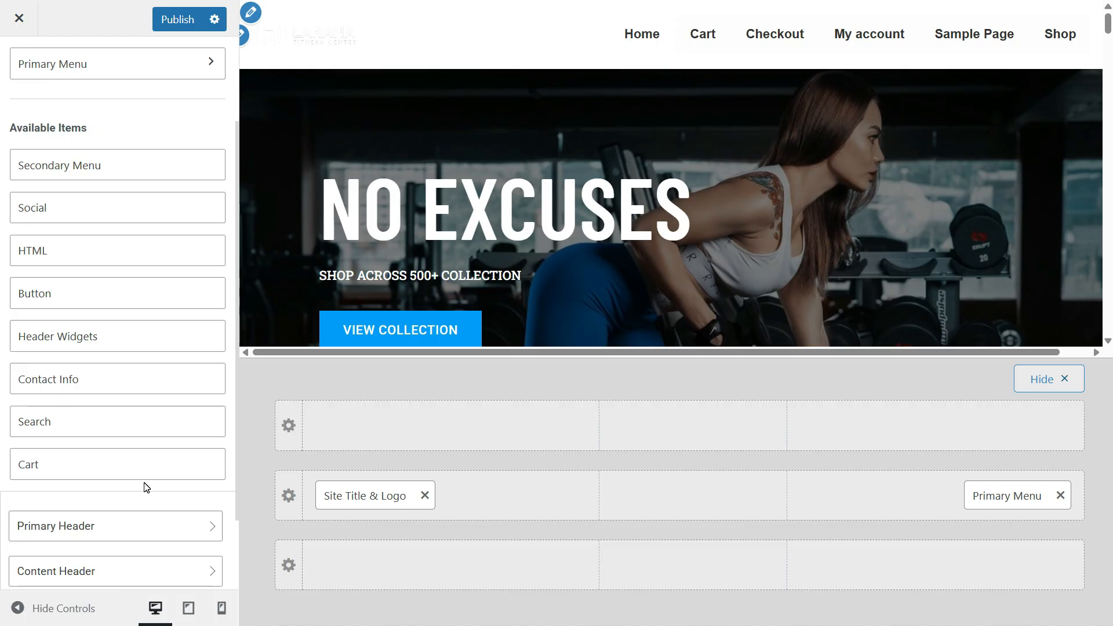
drag(73, 425, 375, 435)
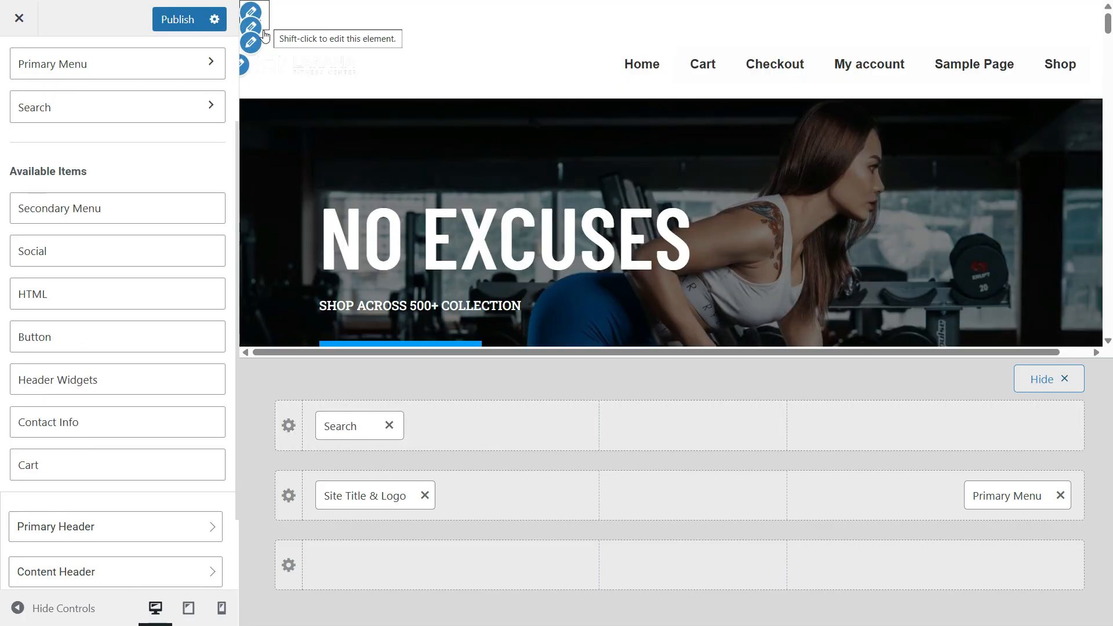
drag(338, 426, 637, 569)
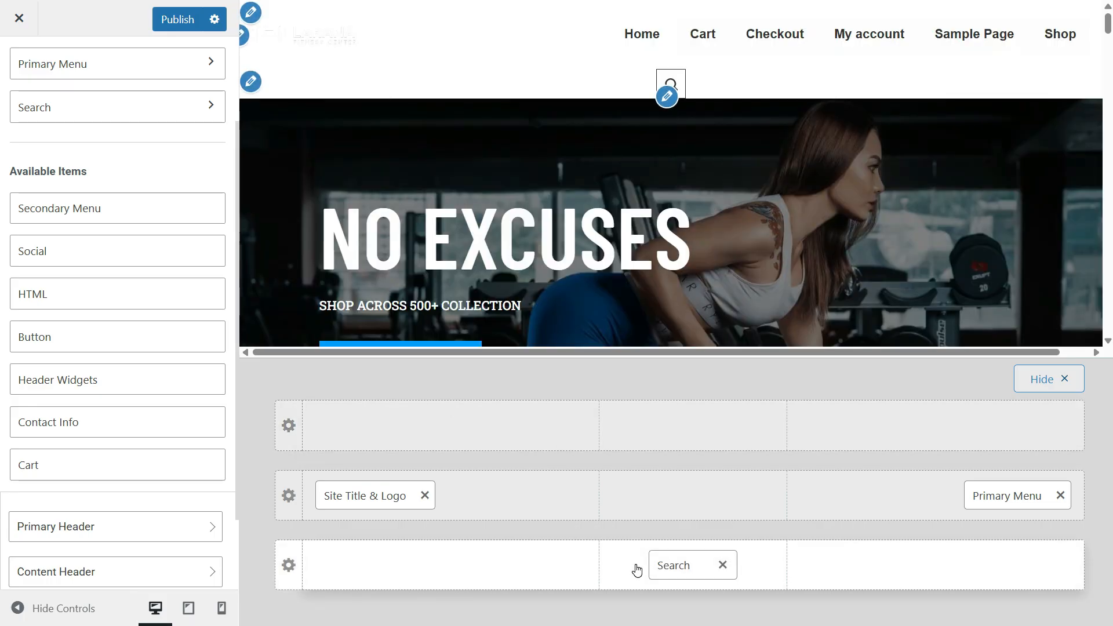
drag(682, 573, 1031, 516)
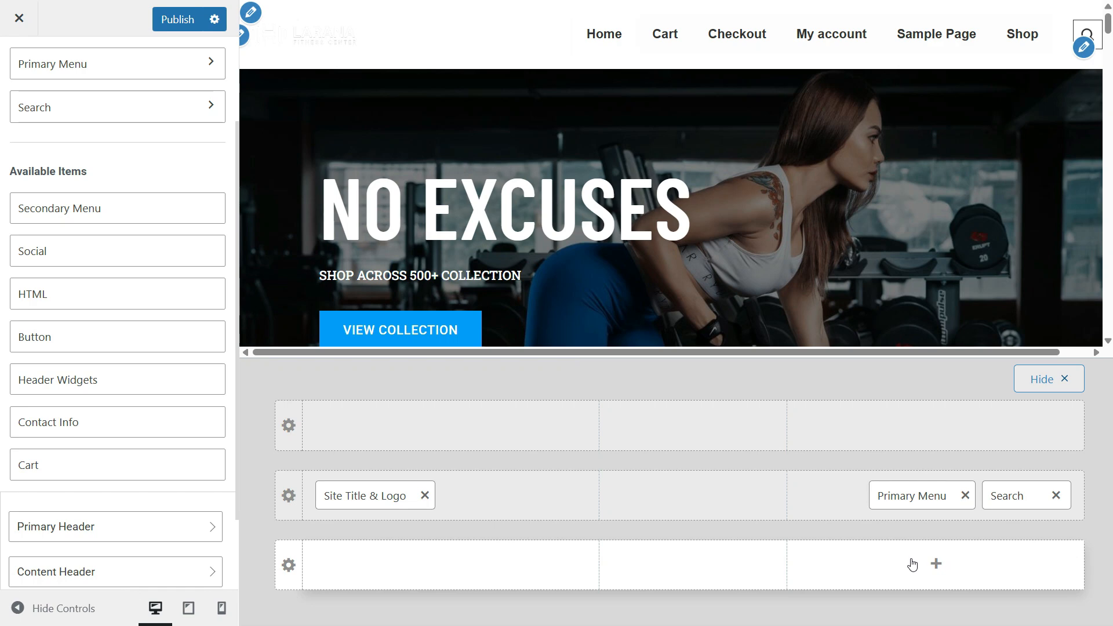
Step: Give the header search the Bordered style, an input width of 371 px and an icon size of 16 px
click(1006, 496)
click(161, 288)
click(165, 130)
click(165, 200)
scroll(22, 295, down, 1)
mouse_move(75, 439)
mouse_down()
mouse_move(99, 439)
mouse_move(90, 439)
mouse_up()
scroll(90, 439, down, 1)
mouse_move(38, 492)
mouse_down()
mouse_move(49, 491)
mouse_move(38, 493)
mouse_up()
Step: Set both search colors and the first search background color to white, and return to the header settings
scroll(148, 444, down, 2)
click(174, 402)
drag(164, 466, 6, 423)
click(113, 374)
click(213, 403)
drag(194, 445, 5, 405)
click(123, 354)
scroll(124, 368, down, 1)
click(174, 399)
drag(148, 457, 2, 415)
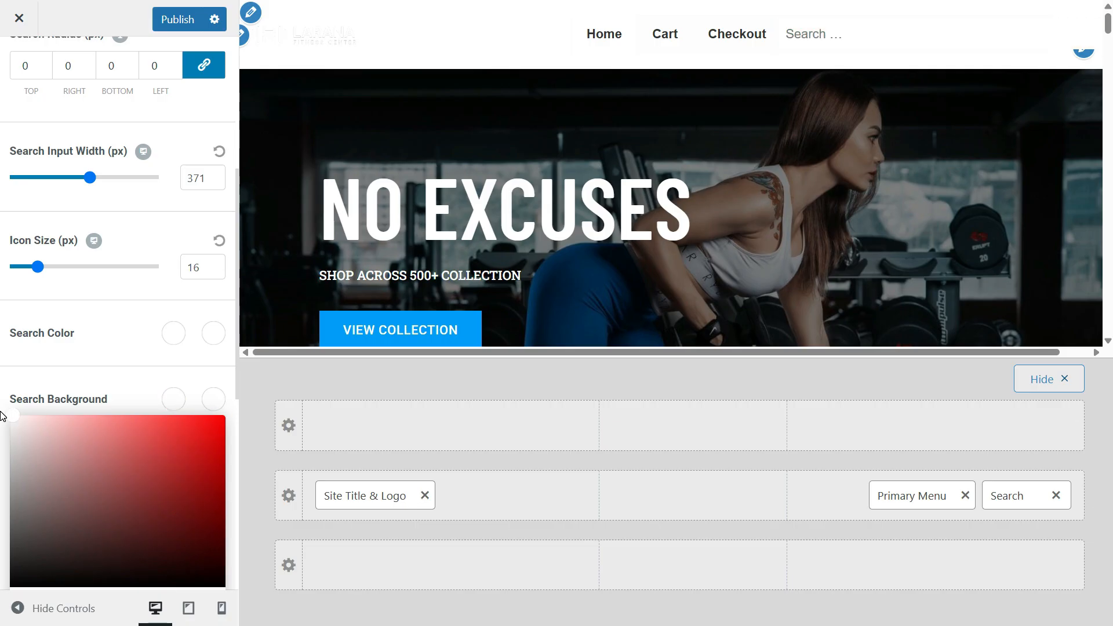
click(122, 357)
scroll(135, 494, down, 1)
scroll(139, 509, up, 5)
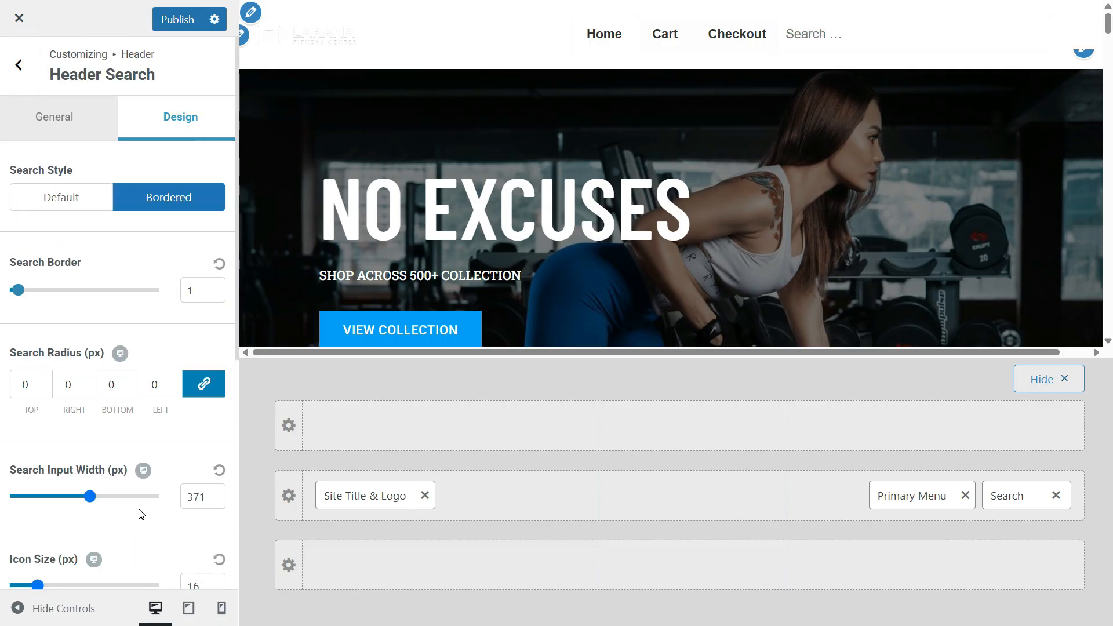
click(21, 69)
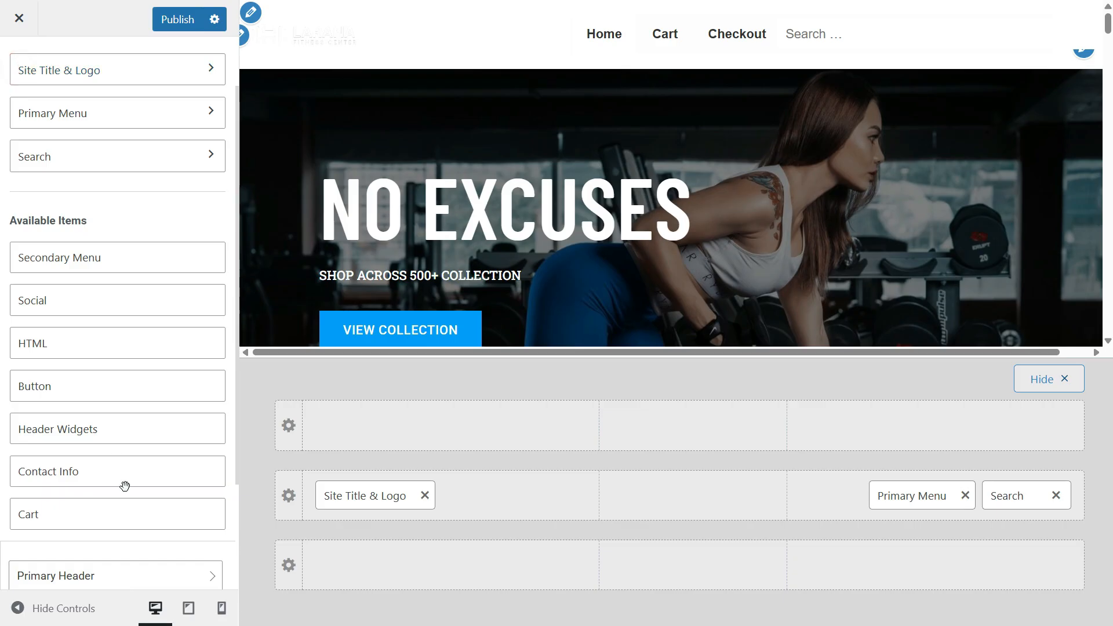
Step: Open the Primary Header settings and enable Full Width Header and Inline logo & Site Title
scroll(125, 486, down, 1)
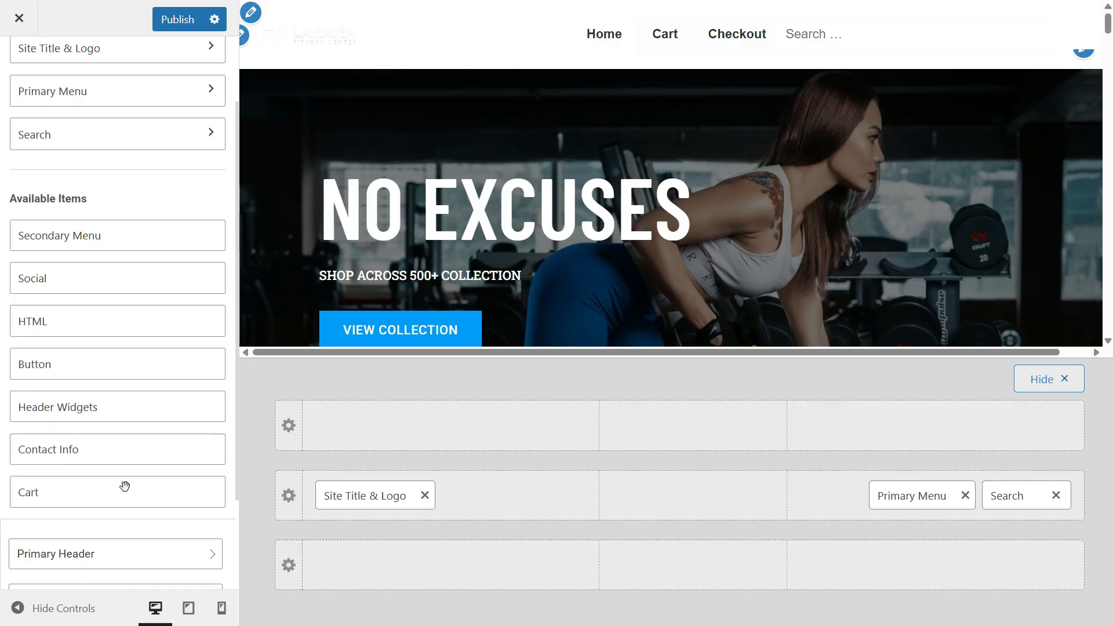
scroll(125, 486, up, 1)
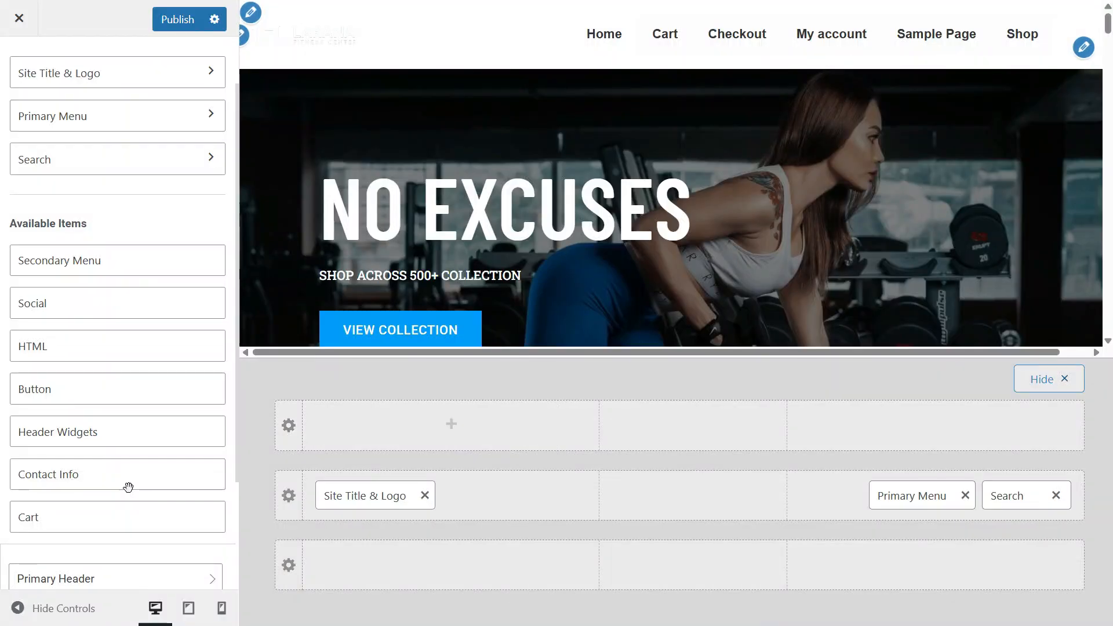
scroll(129, 485, down, 6)
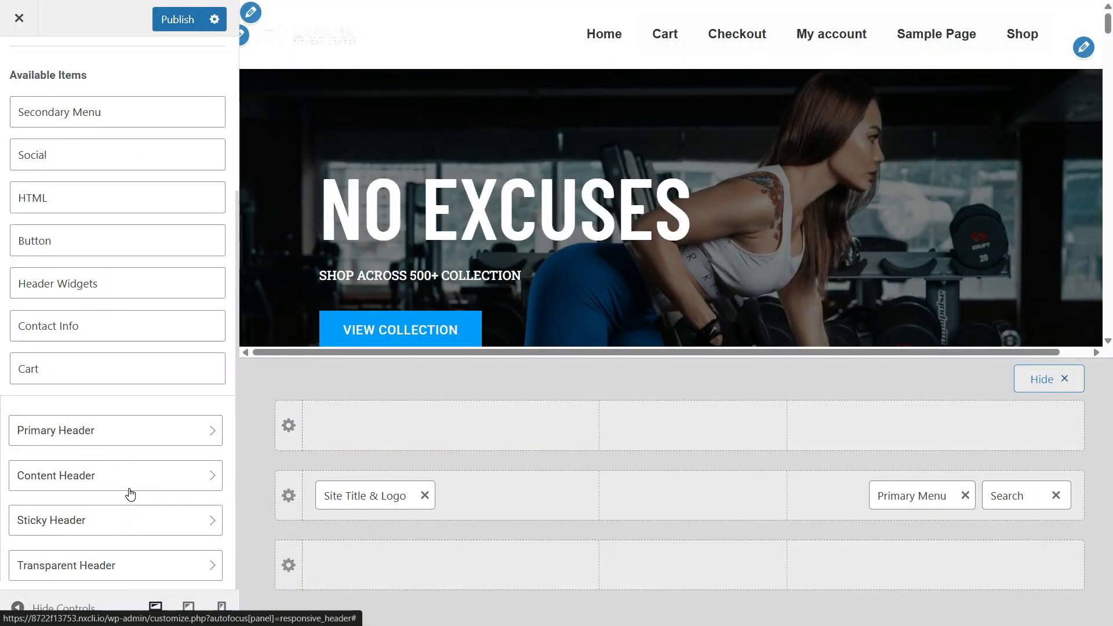
click(95, 430)
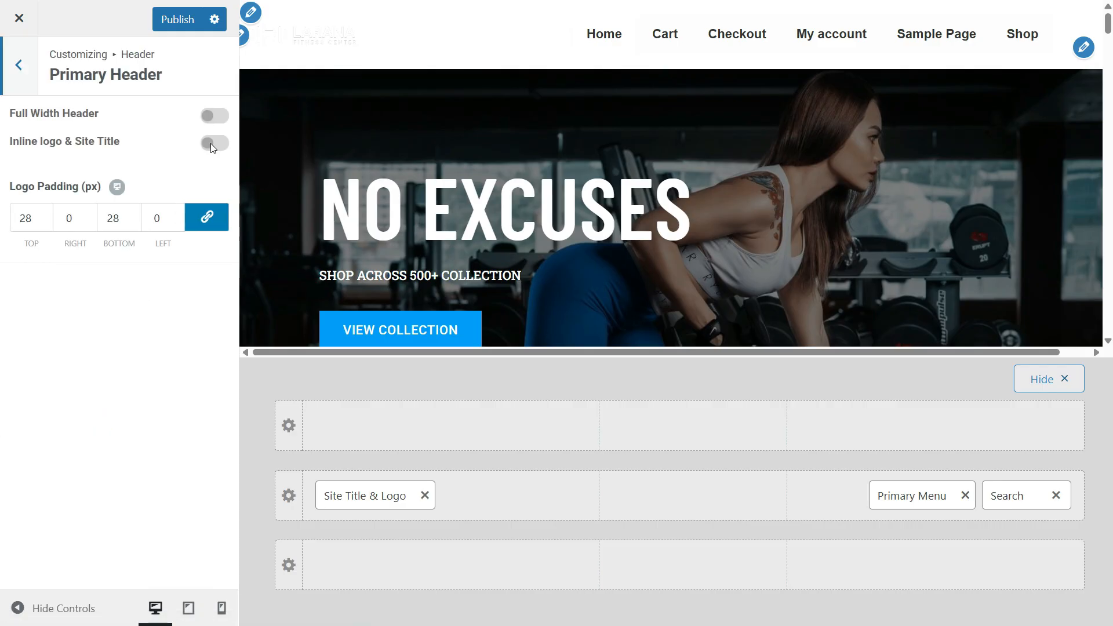
click(215, 117)
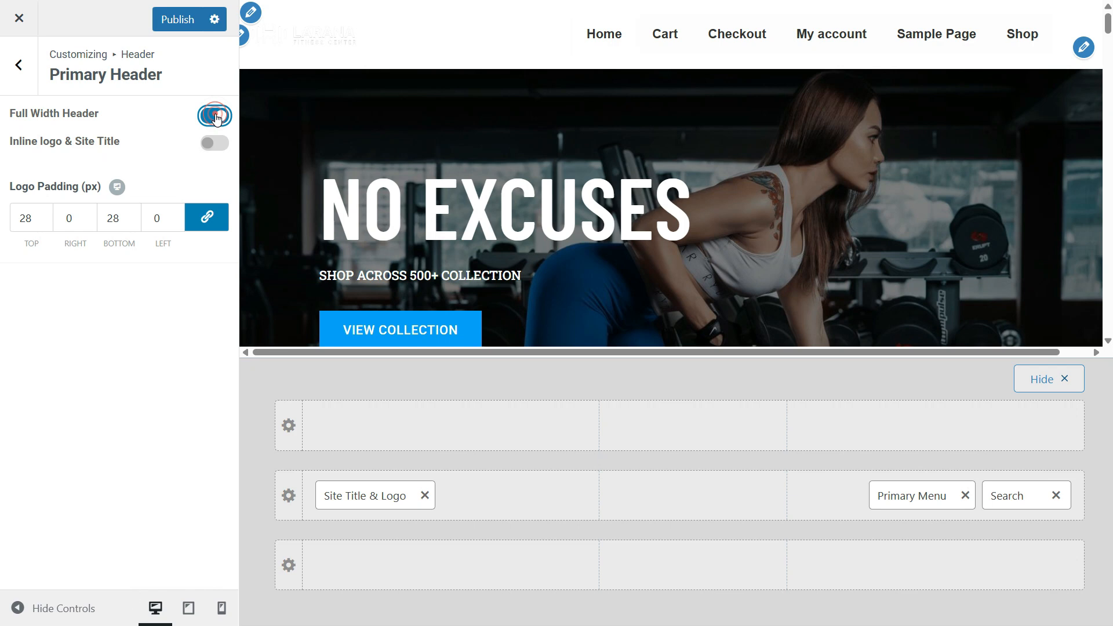
click(214, 144)
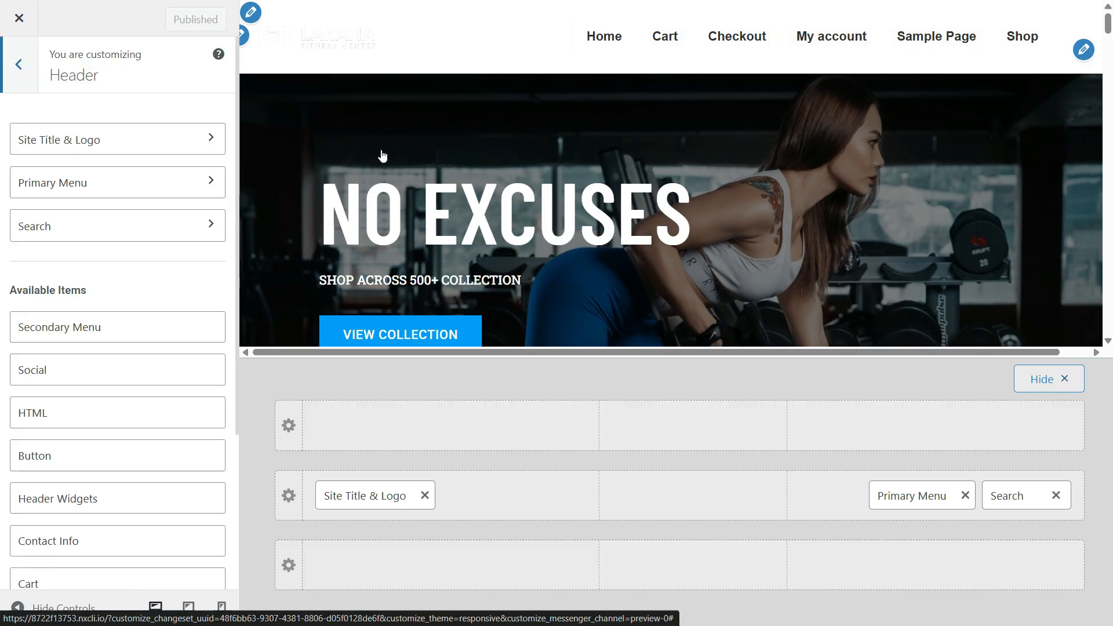
Step: Set the primary header height to 96 px and try hiding the header on desktop, switching its visibility back on
click(252, 13)
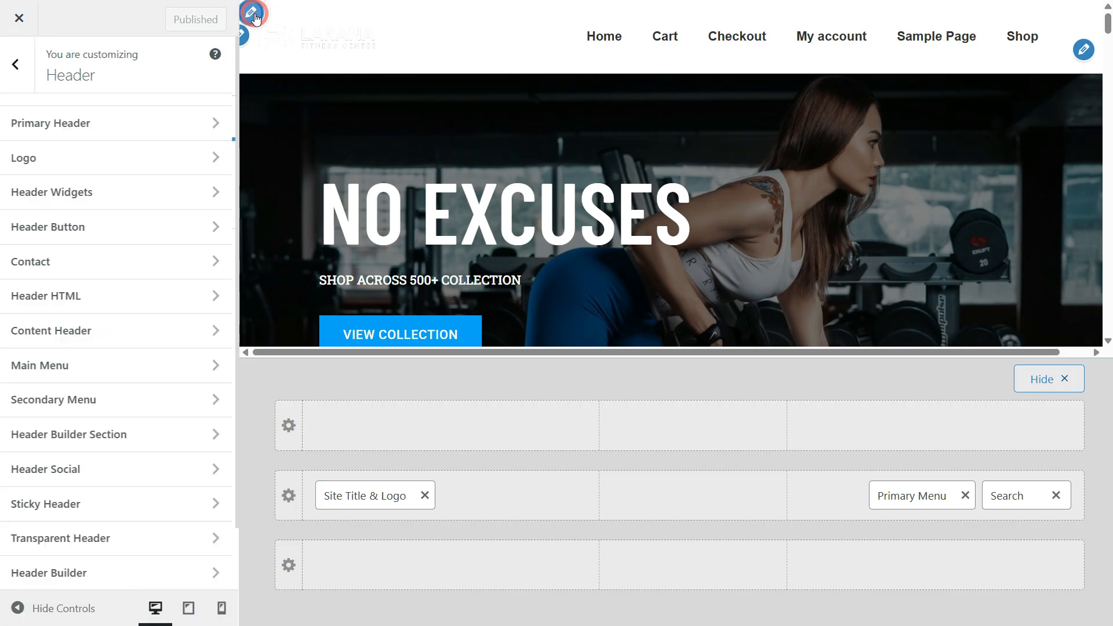
click(18, 197)
drag(19, 199, 62, 199)
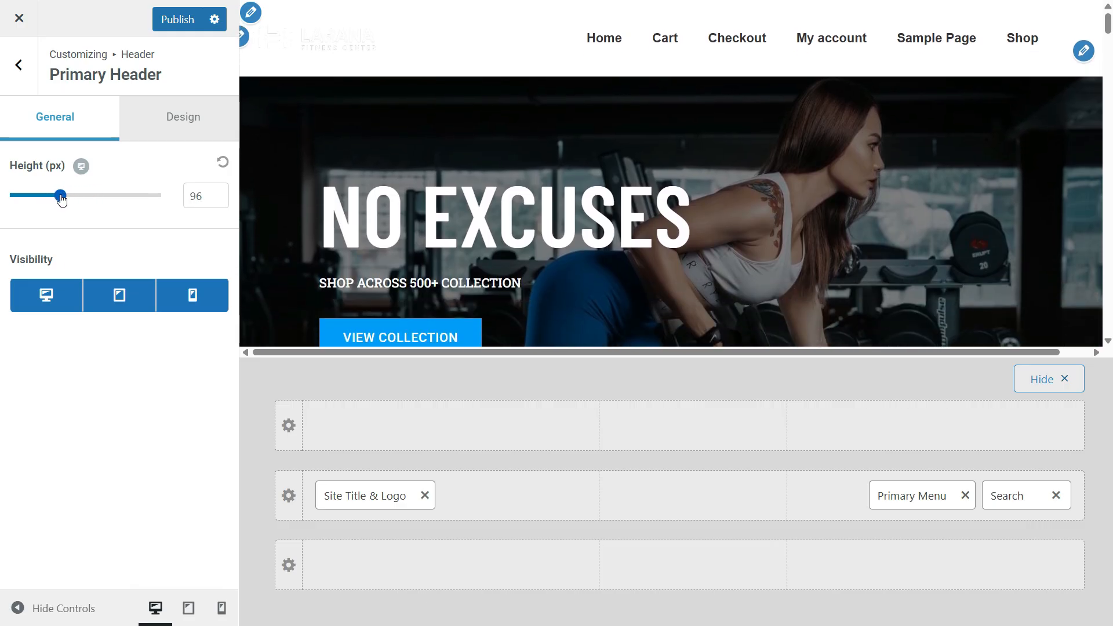
click(34, 295)
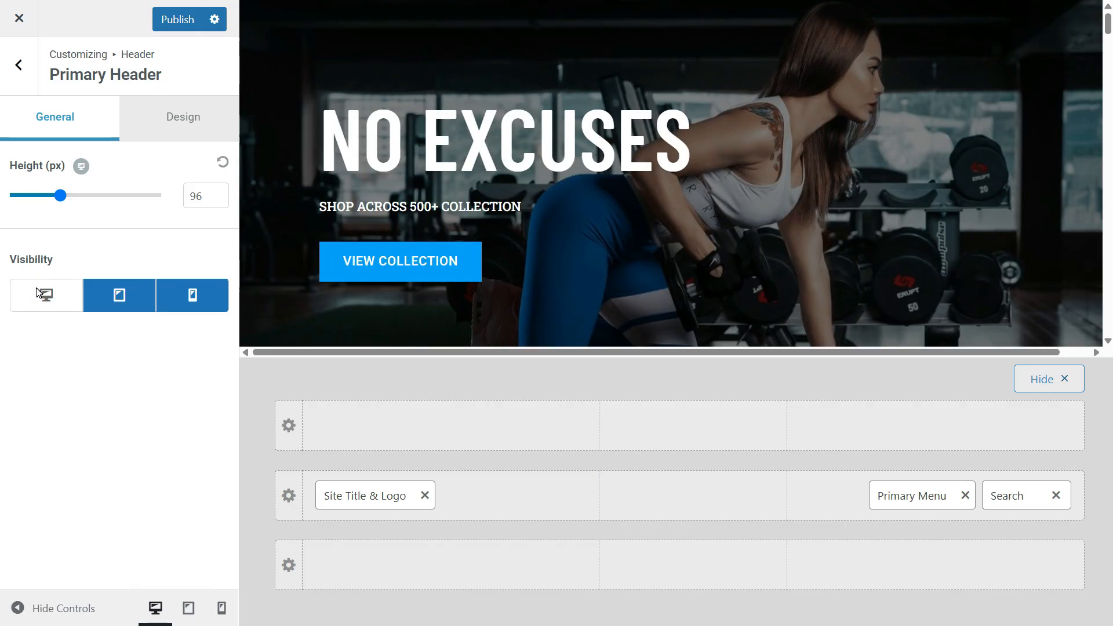
click(37, 293)
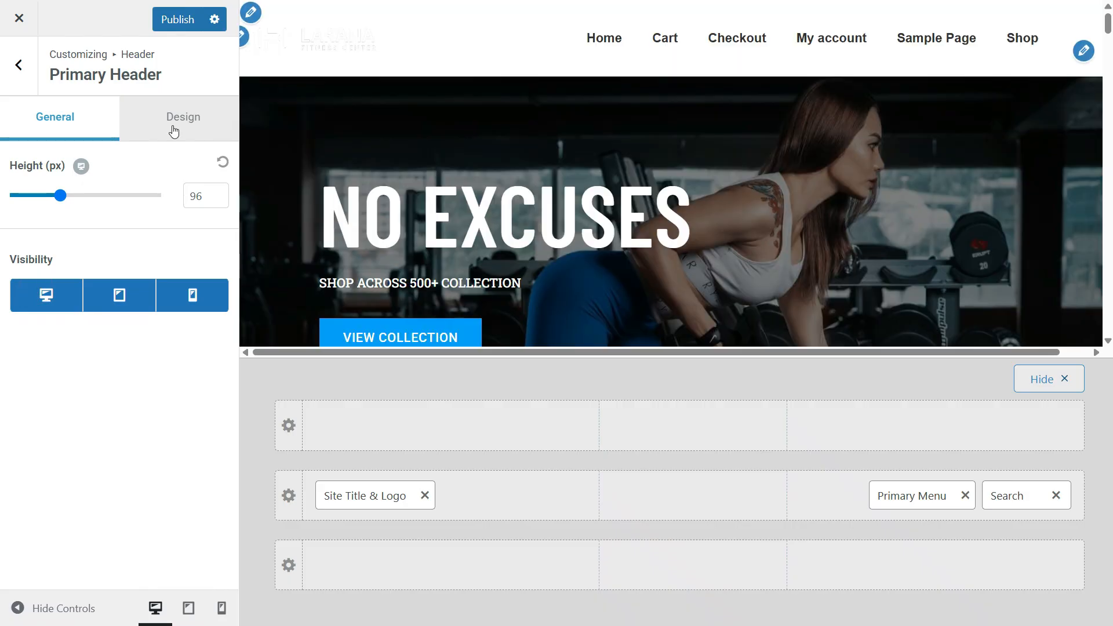
Step: Set the primary header's background color to black in its design settings
click(172, 127)
click(177, 172)
drag(106, 232, 9, 378)
click(326, 116)
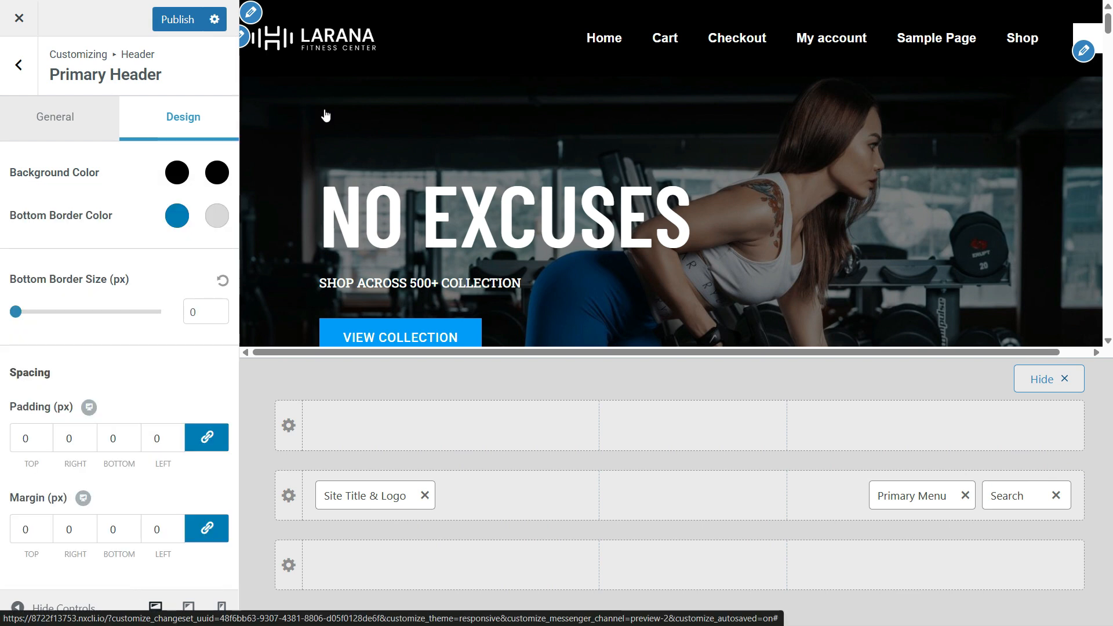
Step: Set the primary header's bottom border color to white and its bottom border size to 1 px
mouse_move(15, 312)
mouse_down()
mouse_move(30, 311)
mouse_move(15, 314)
mouse_up()
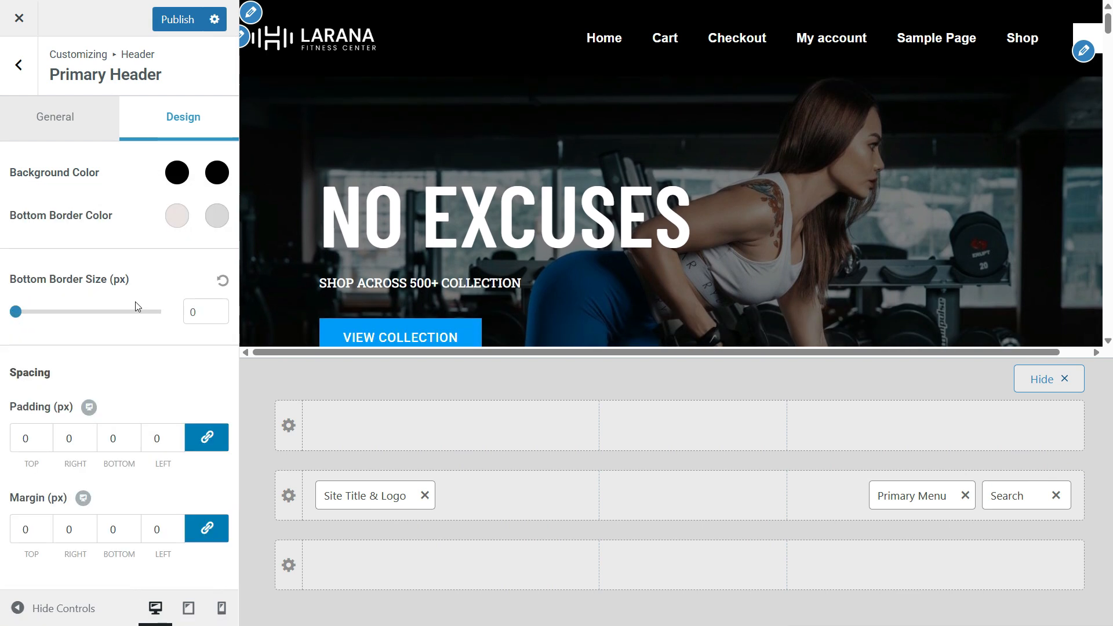
double_click(200, 311)
text(1)
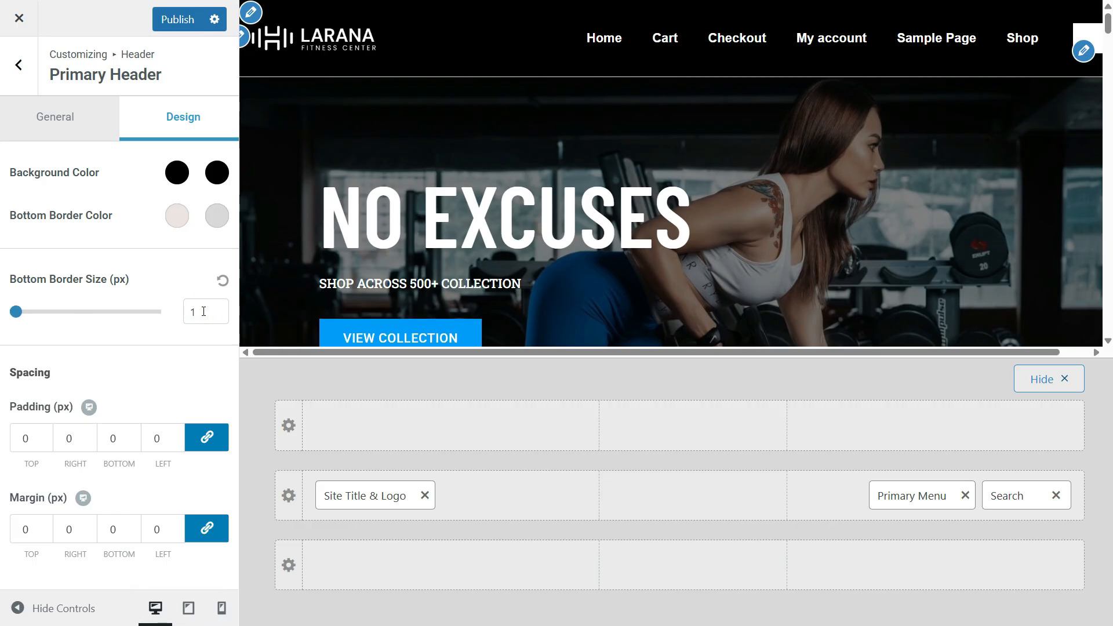
Step: Set the primary header's linked padding to 11 px on all four sides
click(48, 435)
click(47, 436)
click(48, 436)
click(47, 436)
click(47, 436)
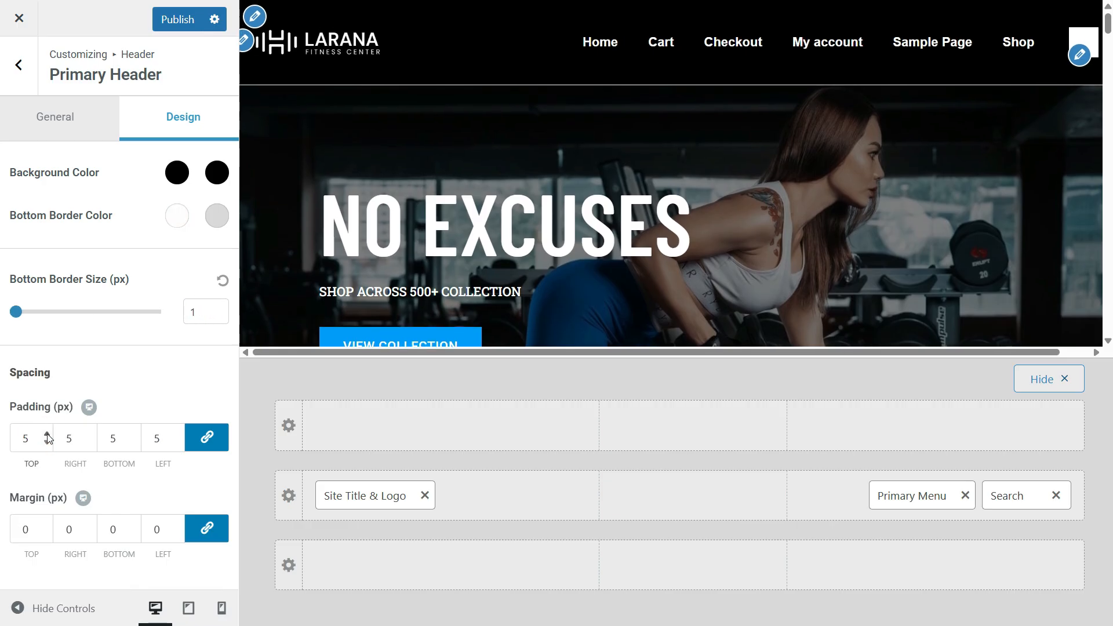
click(48, 435)
click(47, 435)
click(47, 435)
click(47, 435)
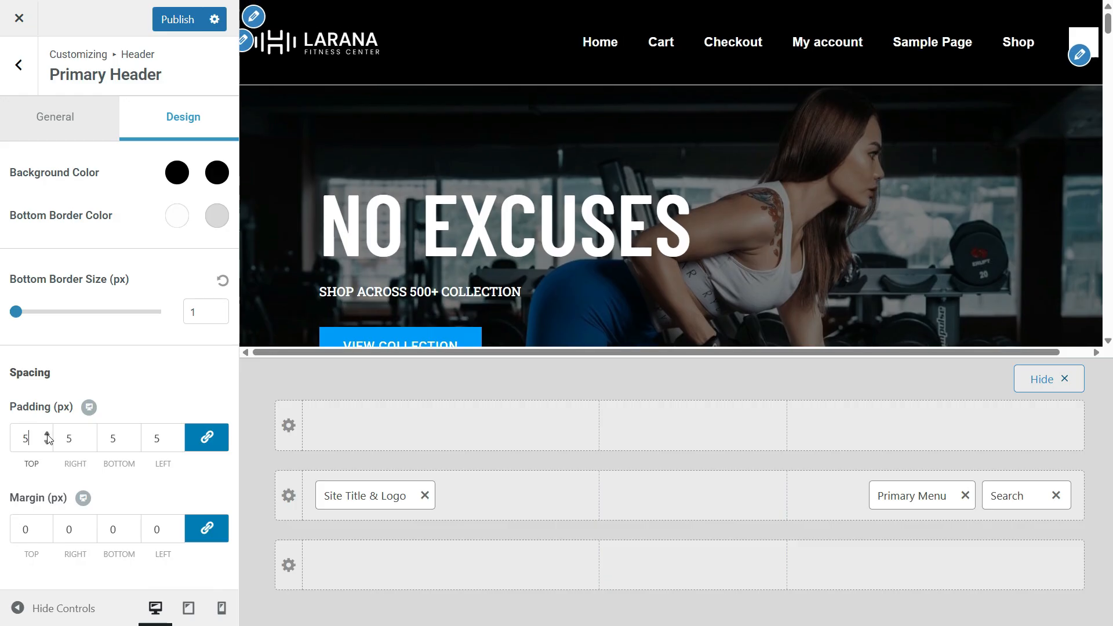
click(48, 435)
click(48, 435)
Step: Try a 5 px margin on all sides of the primary header and bring it back to 0
click(47, 526)
click(47, 534)
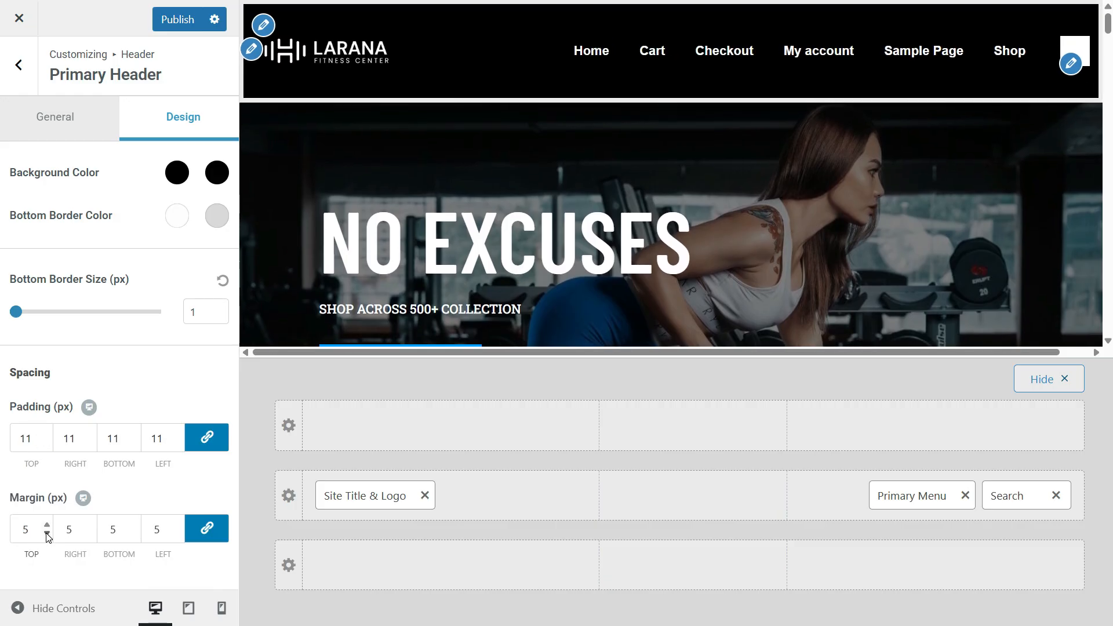
click(47, 534)
Step: Return to the header settings and examine the Content Header's title and description color and font options
click(19, 64)
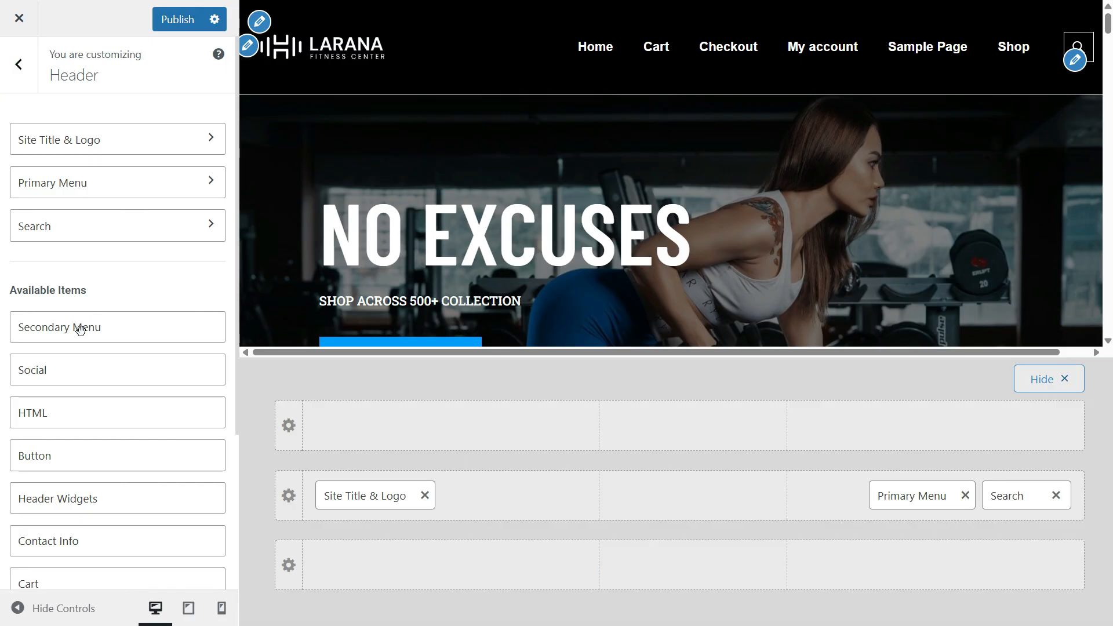
scroll(81, 336, down, 3)
click(85, 475)
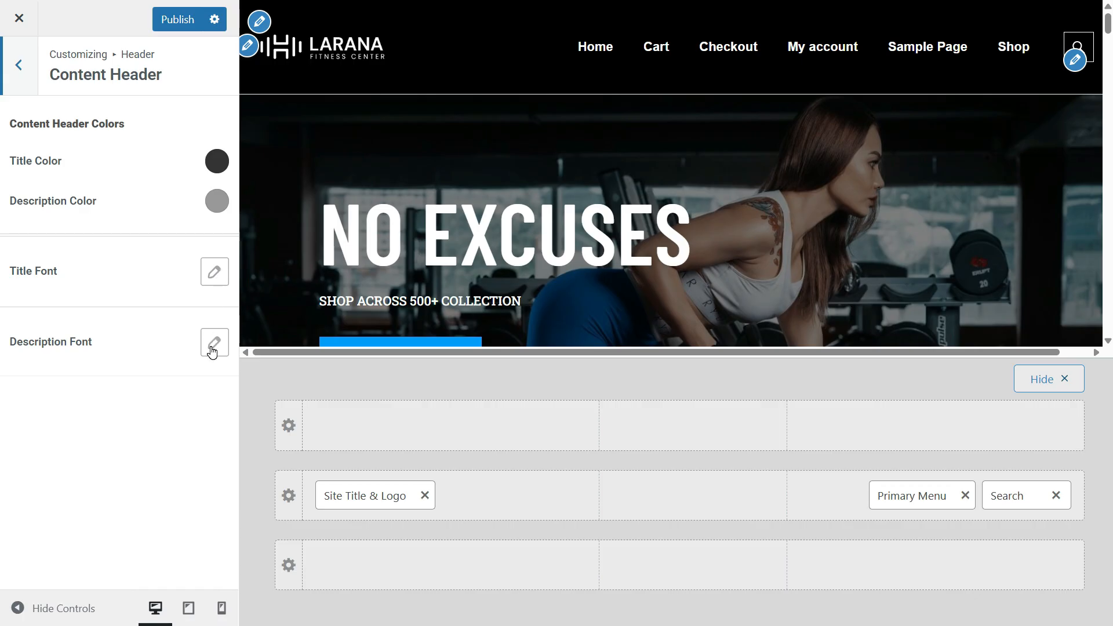
click(19, 65)
Step: Open the Sticky Header settings, enable the sticky header and check it by scrolling through the page preview
scroll(123, 361, down, 3)
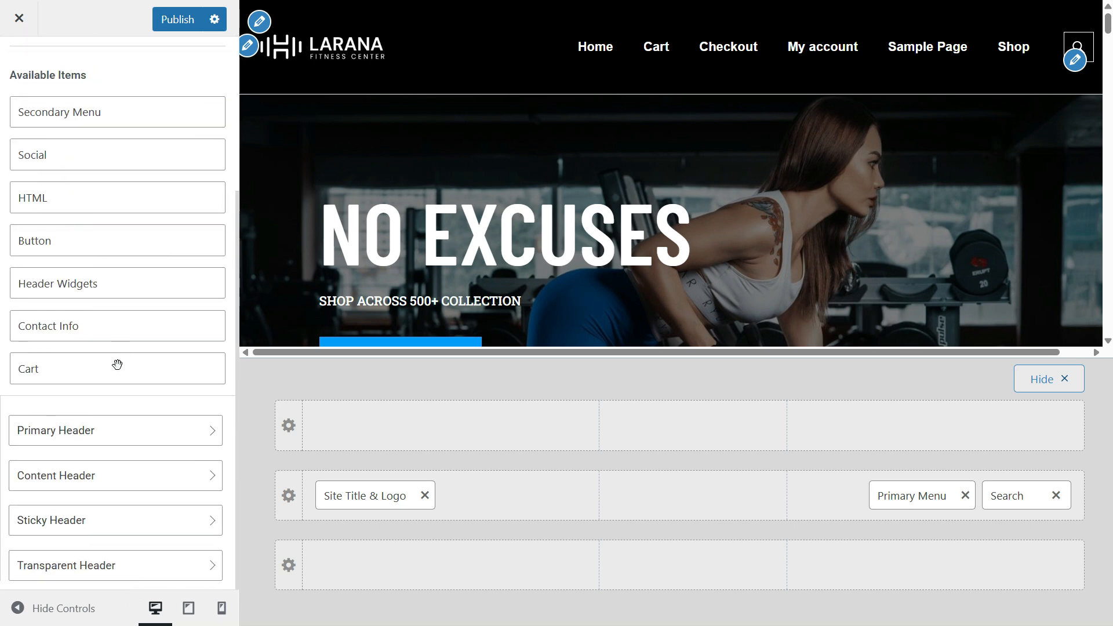
click(101, 528)
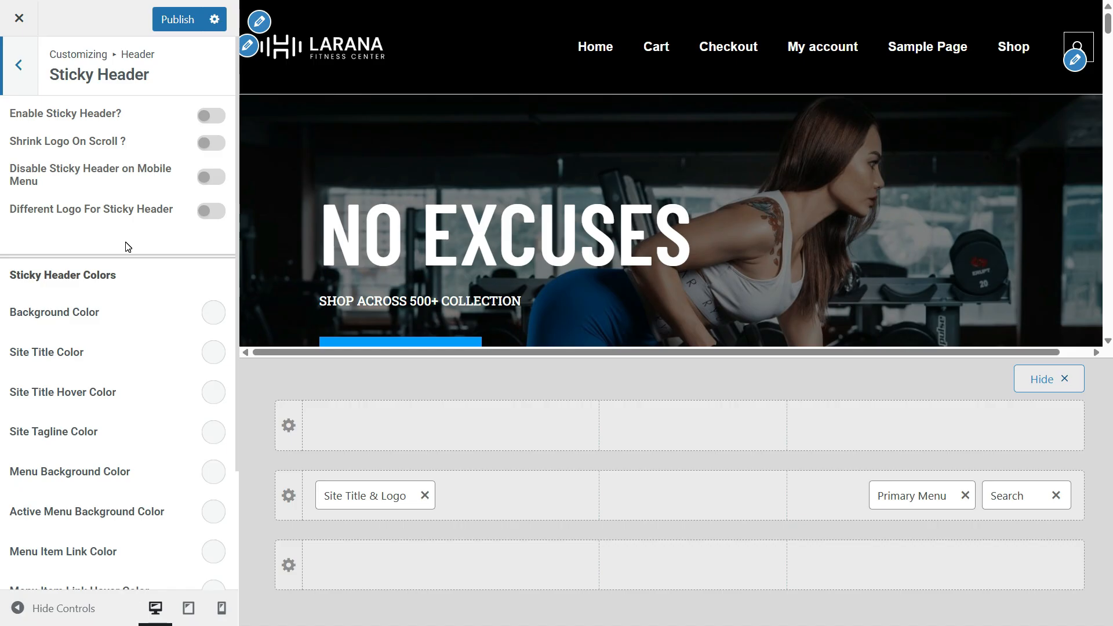
click(213, 116)
scroll(460, 190, down, 5)
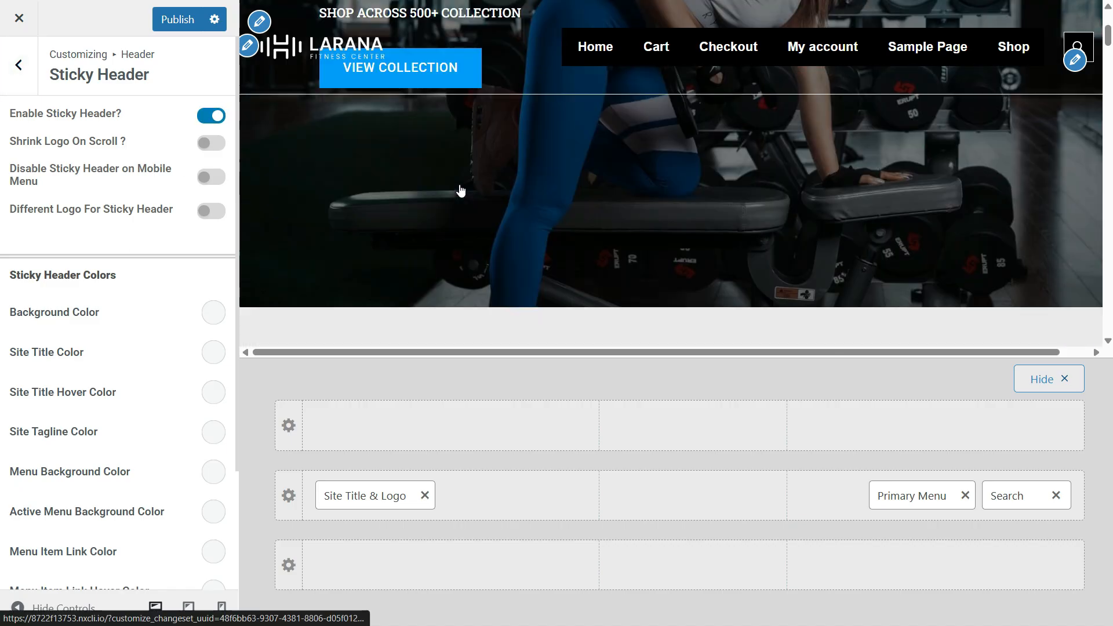
scroll(460, 190, down, 20)
scroll(460, 191, up, 20)
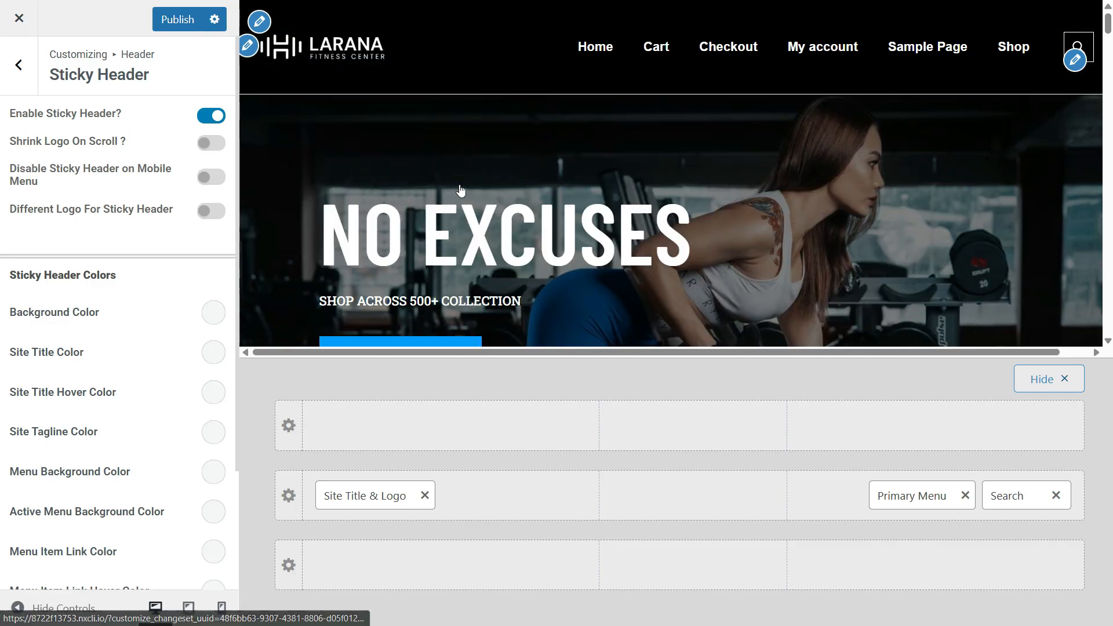
Step: Try Shrink Logo On Scroll in the page preview and switch the option off again
click(211, 144)
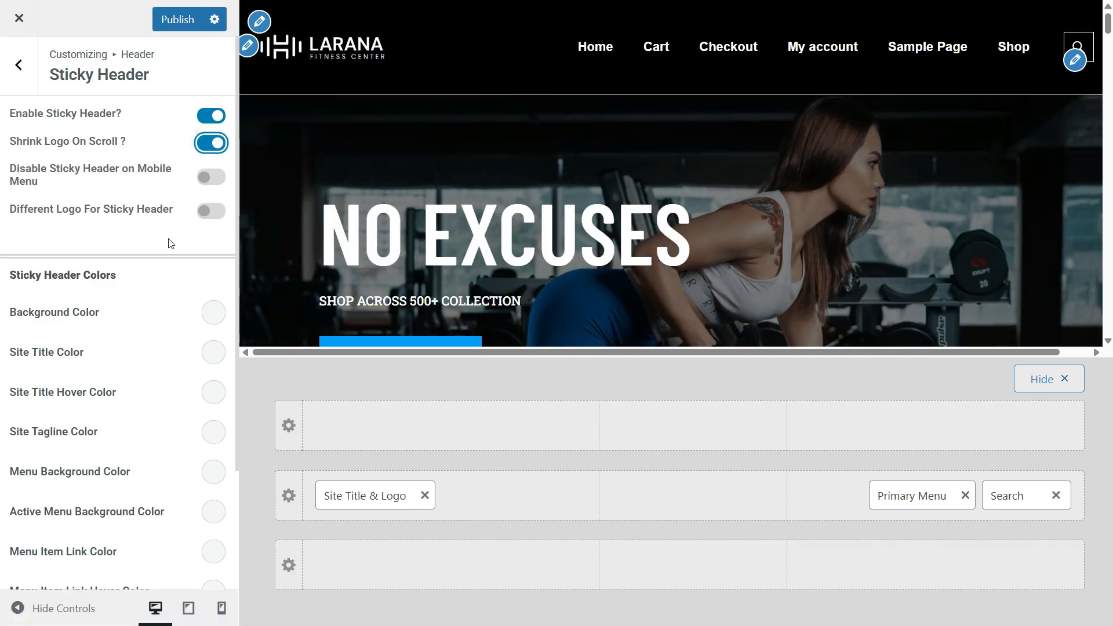
scroll(400, 225, down, 4)
scroll(398, 220, down, 6)
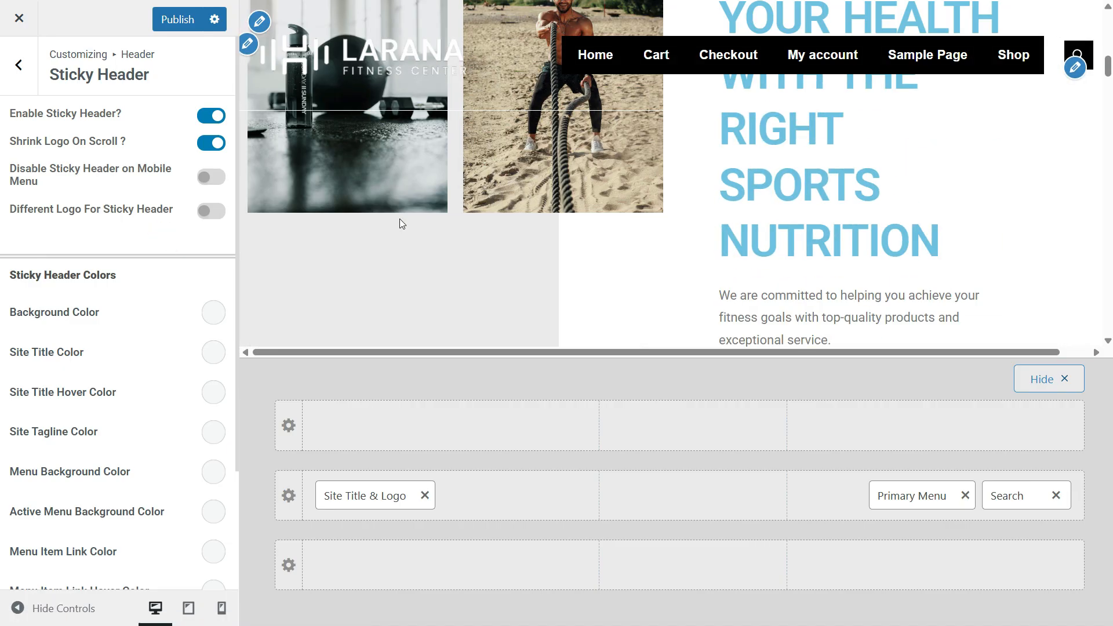
scroll(398, 220, up, 10)
click(211, 144)
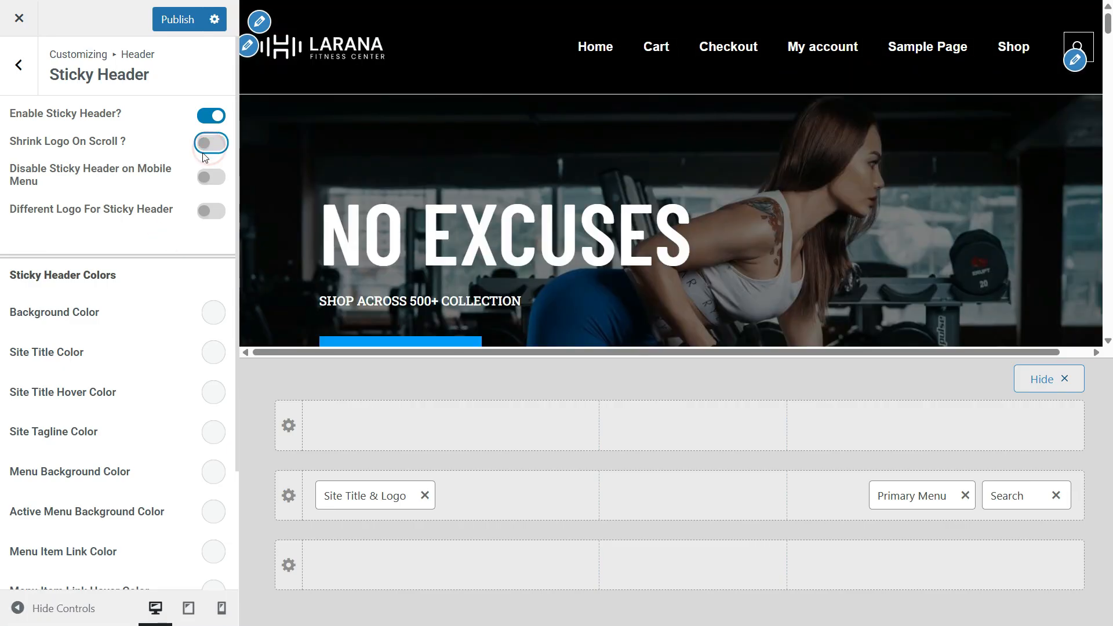
Step: Disable the sticky header on the mobile menu and set the sticky header's background color to black (#010101)
key(Tab)
click(113, 180)
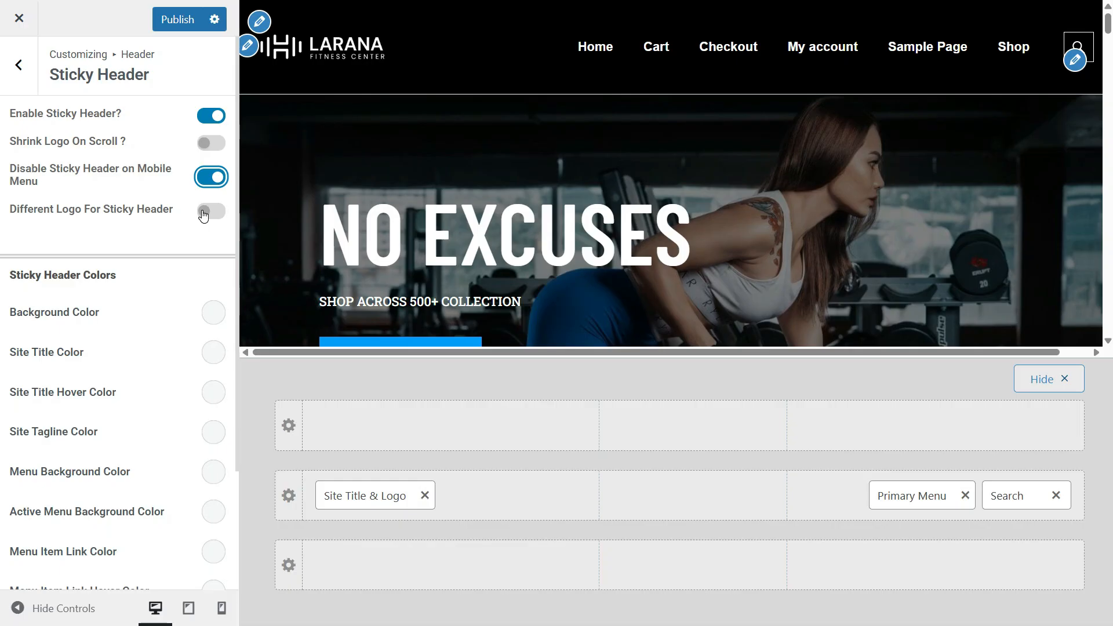
scroll(93, 249, down, 1)
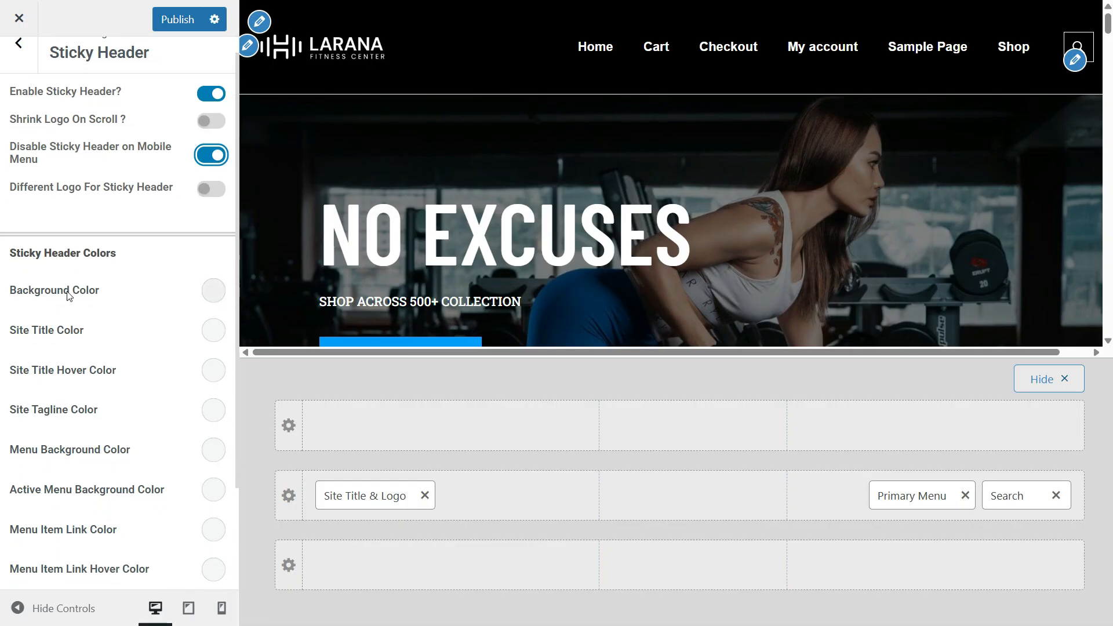
click(214, 292)
scroll(137, 392, down, 5)
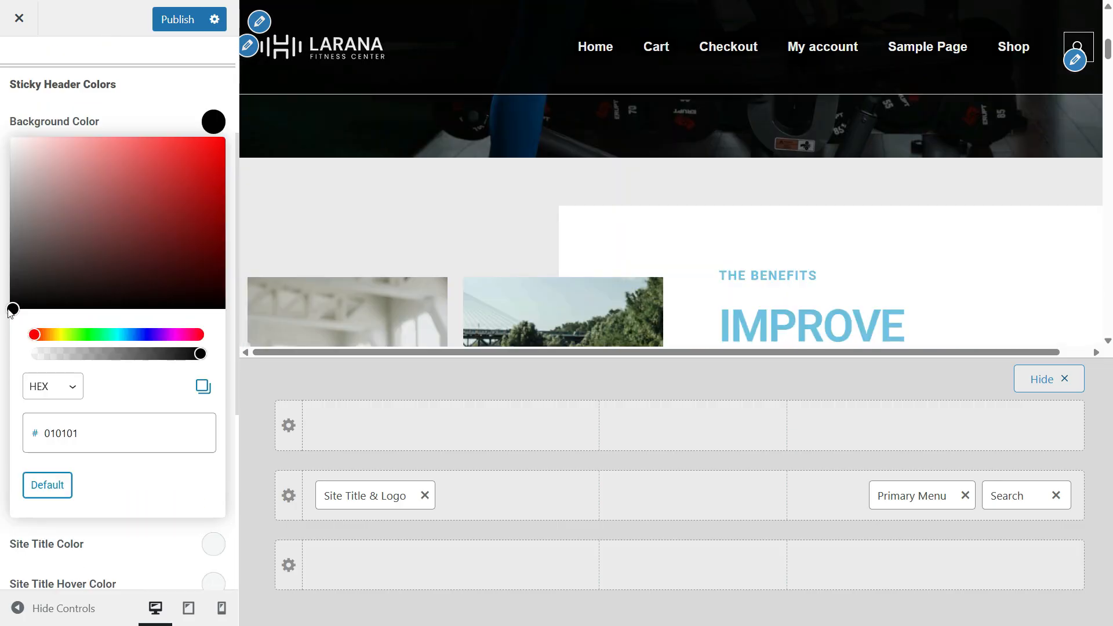
click(149, 87)
Step: Set the sticky header's site title hover color to black
click(214, 241)
drag(109, 313, 12, 430)
click(158, 125)
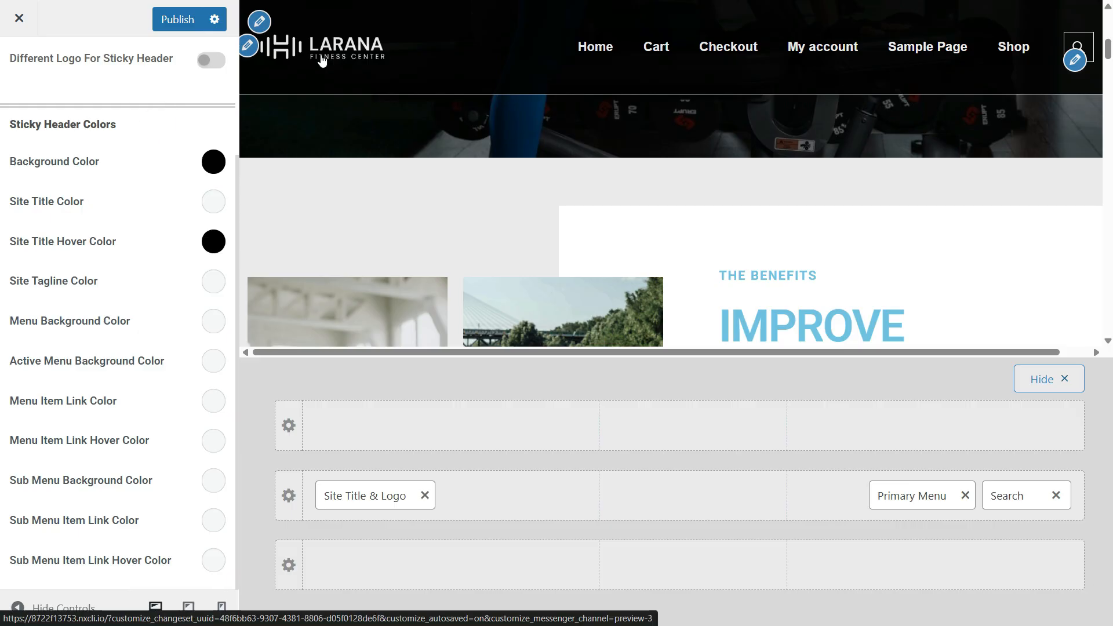
Step: Set the sticky header's menu background color to black and check it further down the page preview
scroll(143, 297, up, 1)
scroll(137, 328, down, 1)
click(210, 325)
drag(103, 398, 11, 507)
scroll(576, 258, down, 6)
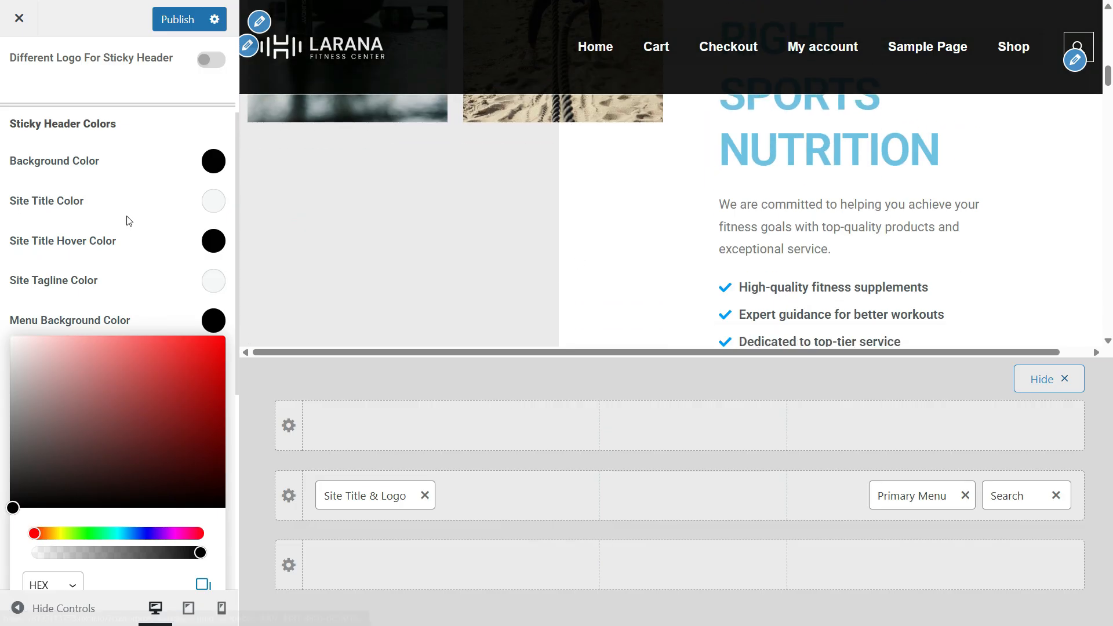
click(131, 128)
scroll(153, 345, up, 1)
scroll(153, 345, down, 1)
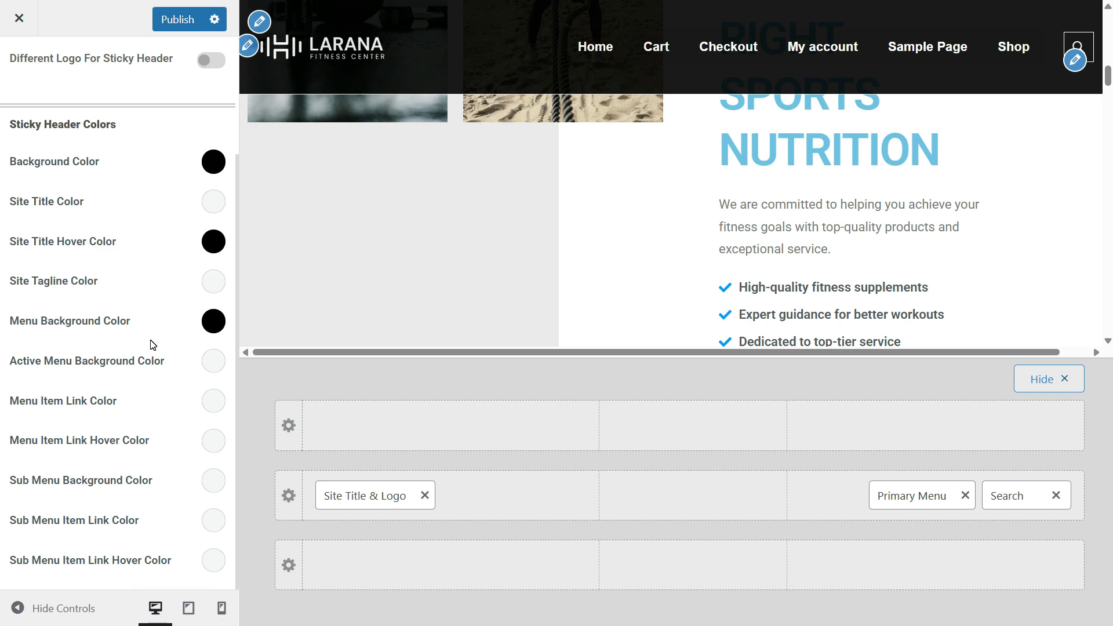
Step: Set the sticky header's site title color to light grey, tagline to white and sub menu background to black, and return to the header settings
click(215, 283)
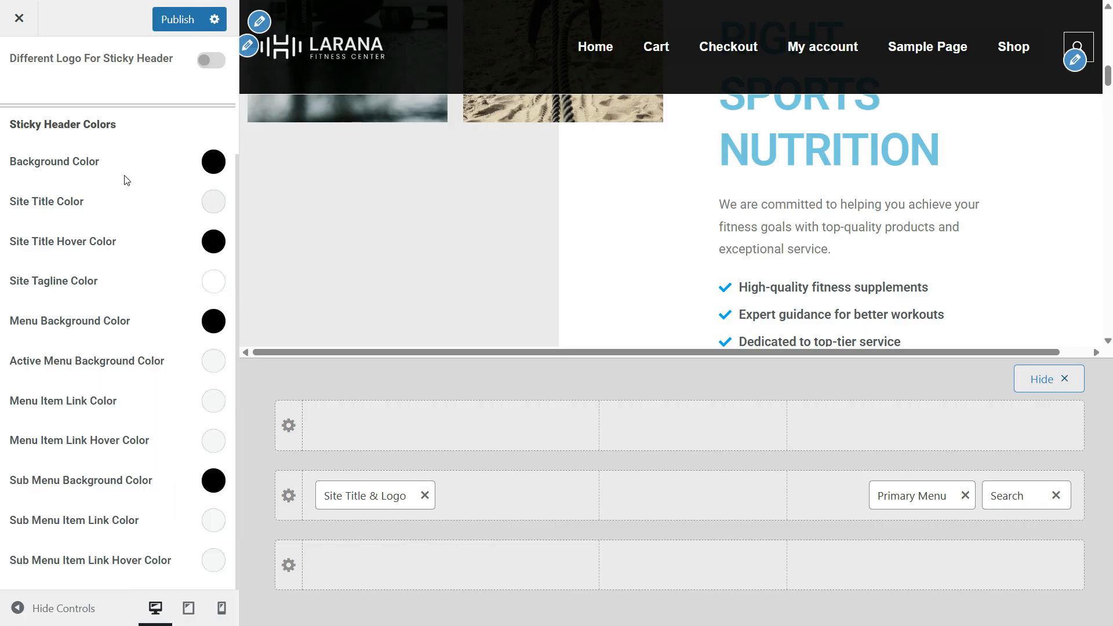
scroll(30, 115, up, 3)
click(18, 65)
Step: Open the Transparent Header settings, enable it on the complete website and check it along the page preview
scroll(146, 469, down, 3)
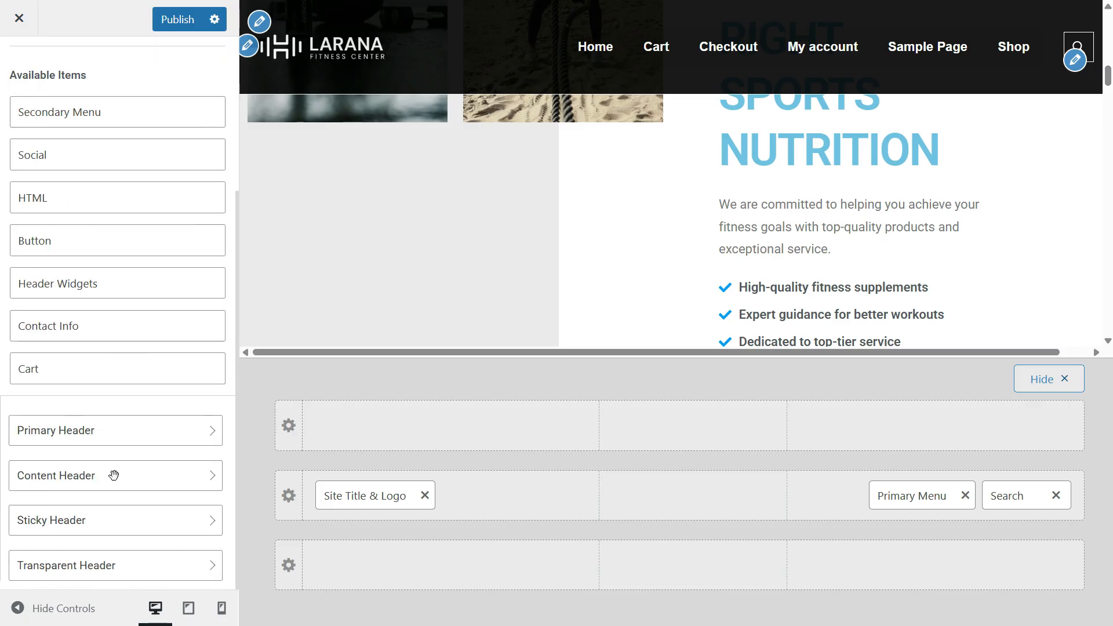
click(155, 565)
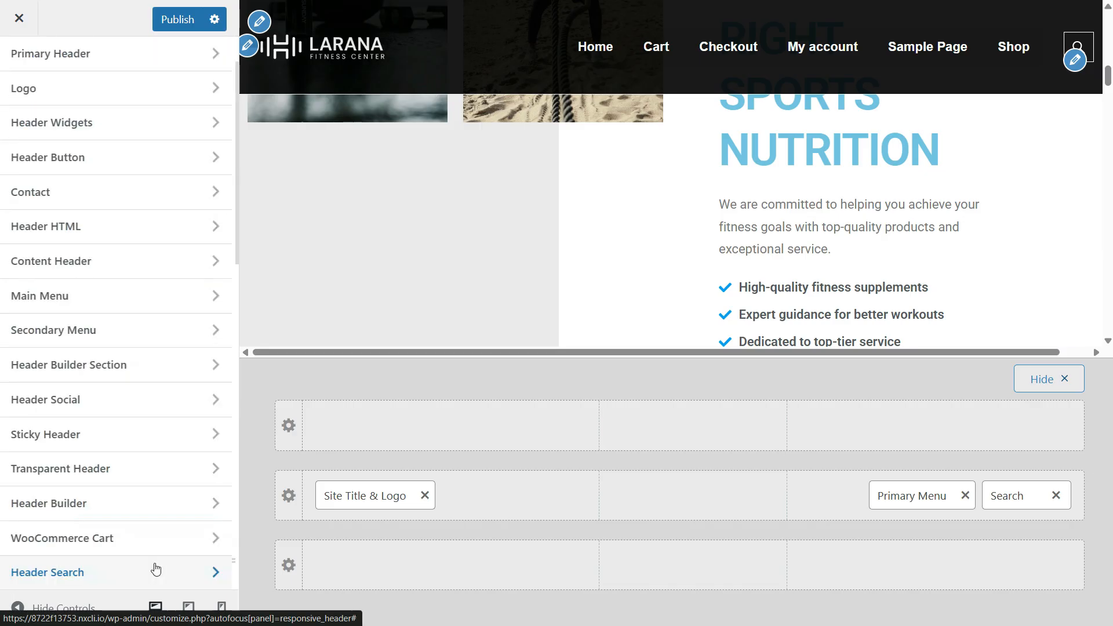
click(210, 186)
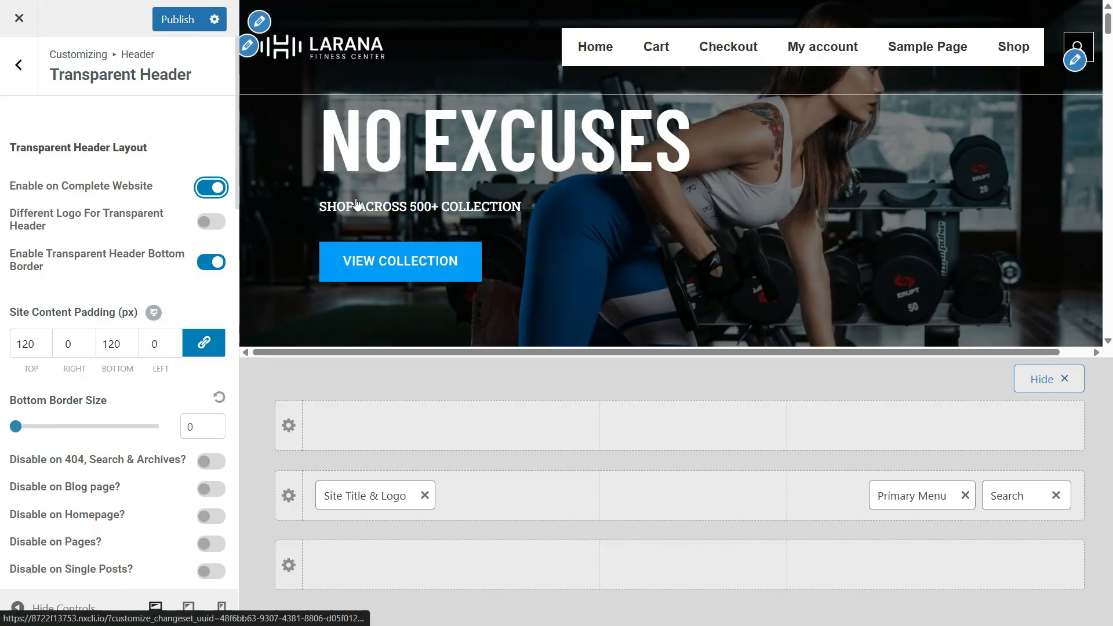
scroll(634, 322, down, 6)
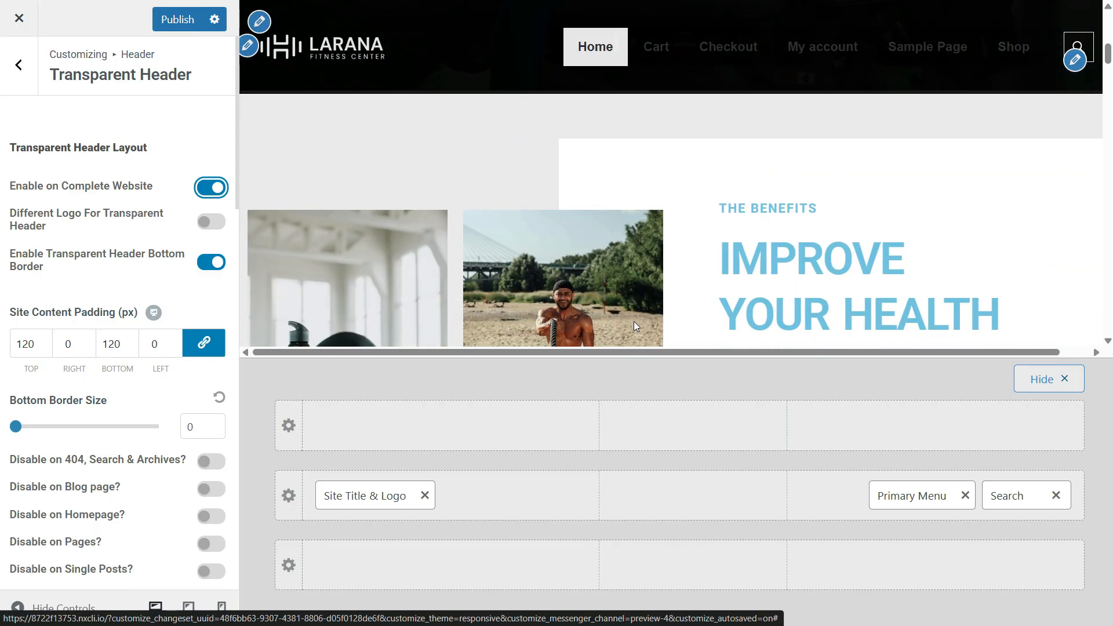
scroll(634, 321, down, 8)
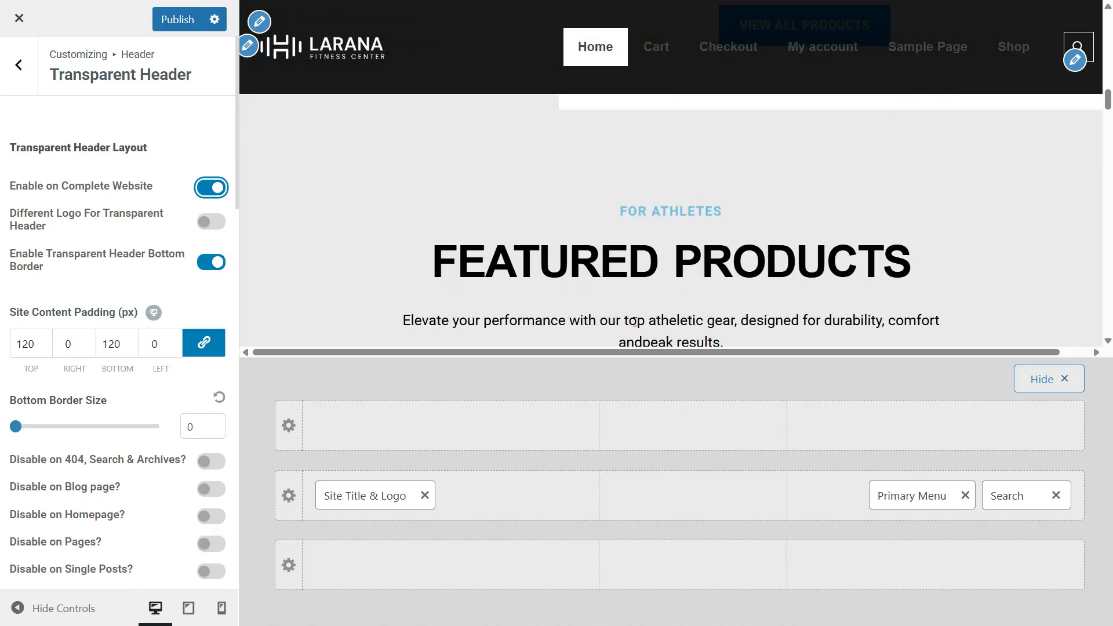
scroll(635, 321, down, 3)
scroll(499, 214, up, 1)
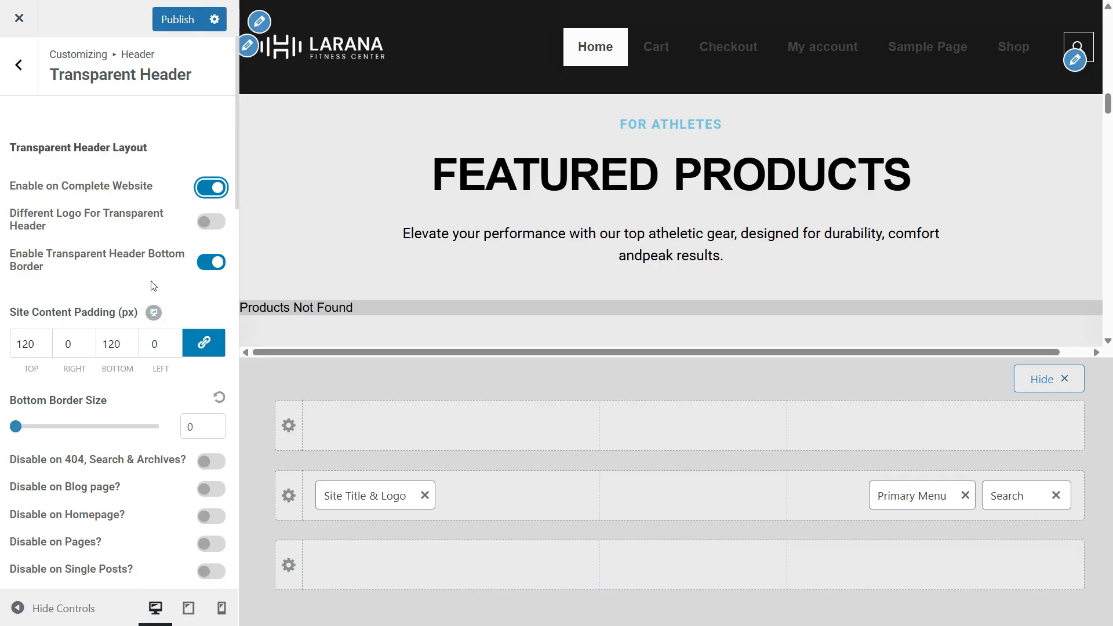
Step: Set the transparent header menu's background color to black
scroll(130, 273, down, 1)
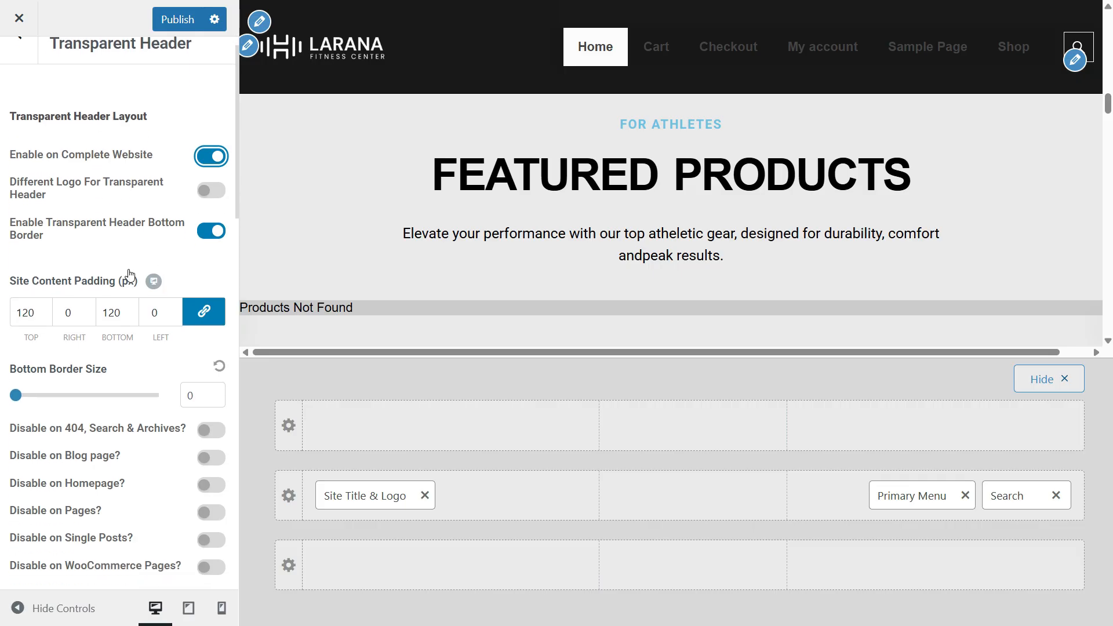
scroll(130, 274, down, 3)
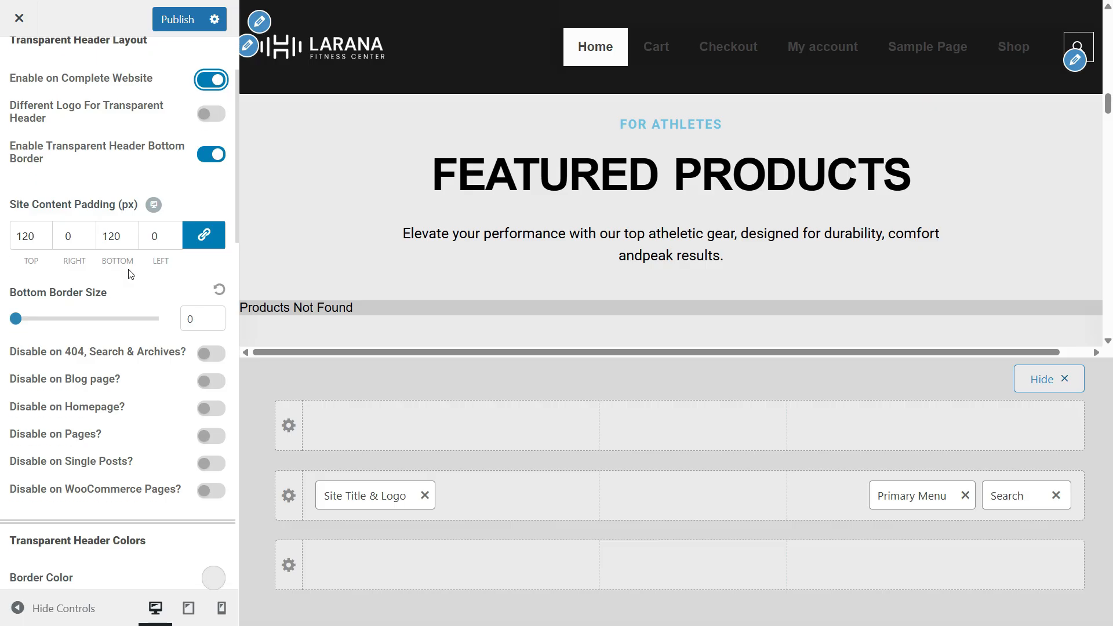
scroll(130, 273, down, 1)
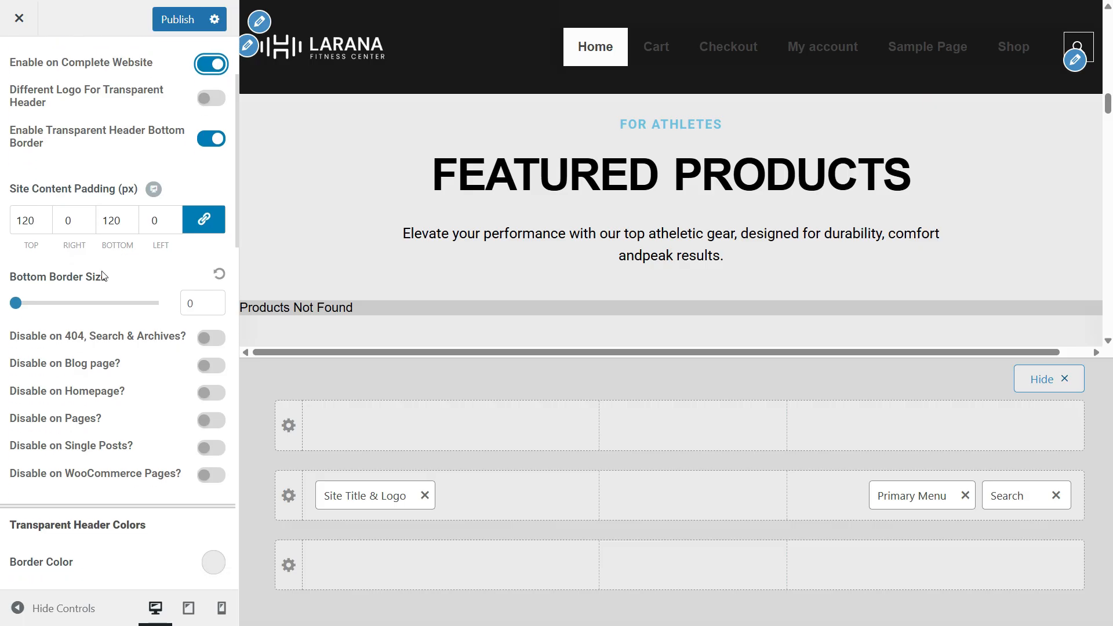
scroll(104, 347, down, 2)
scroll(78, 232, down, 2)
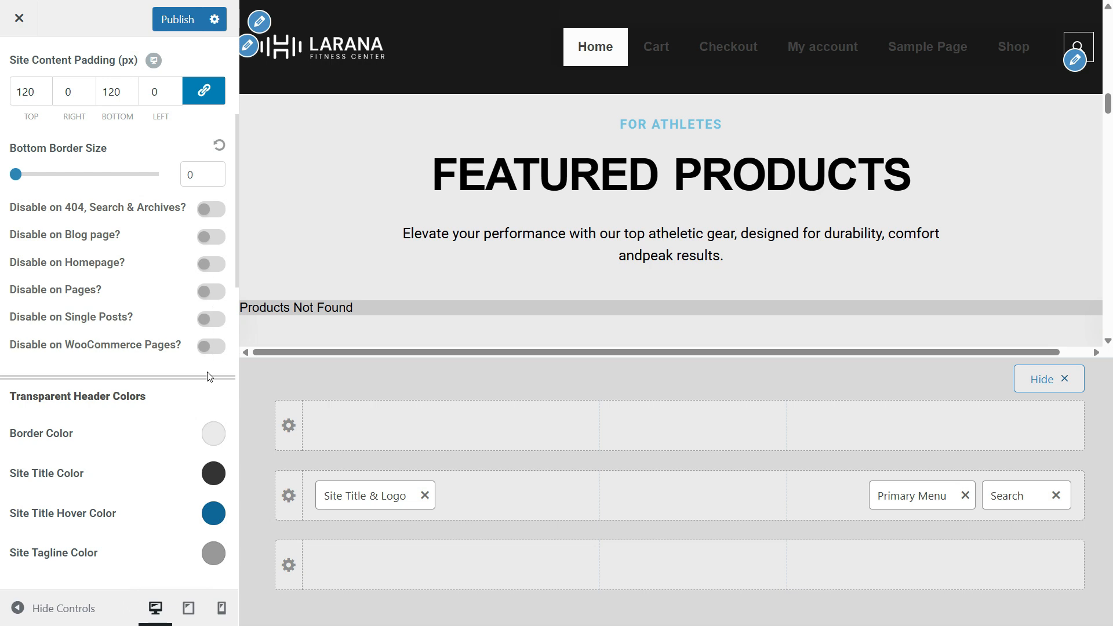
scroll(183, 412, down, 5)
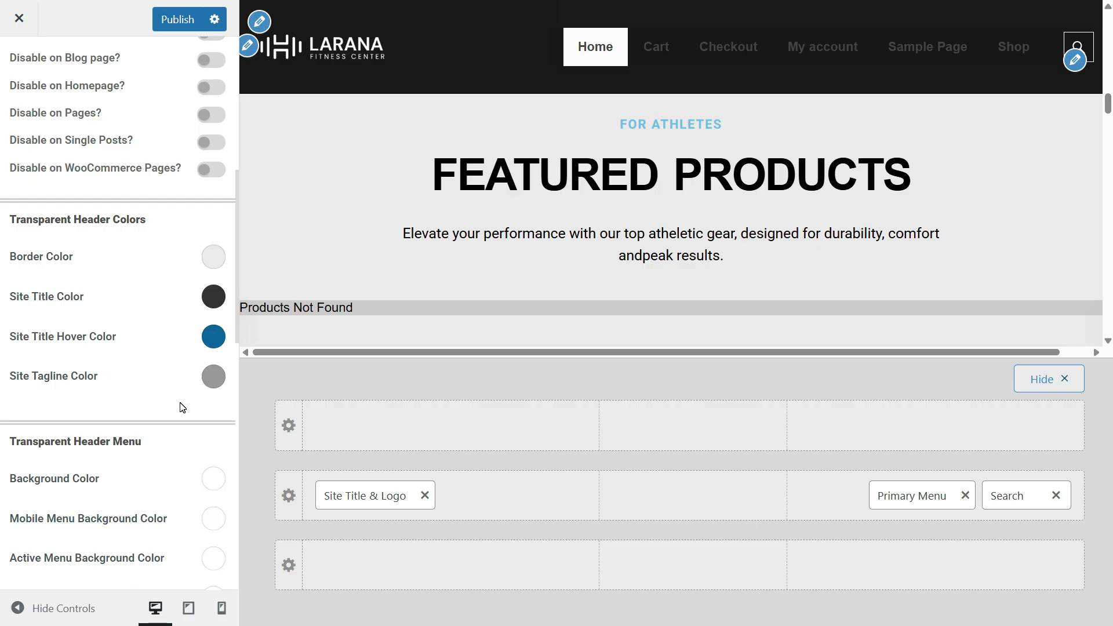
scroll(181, 407, down, 3)
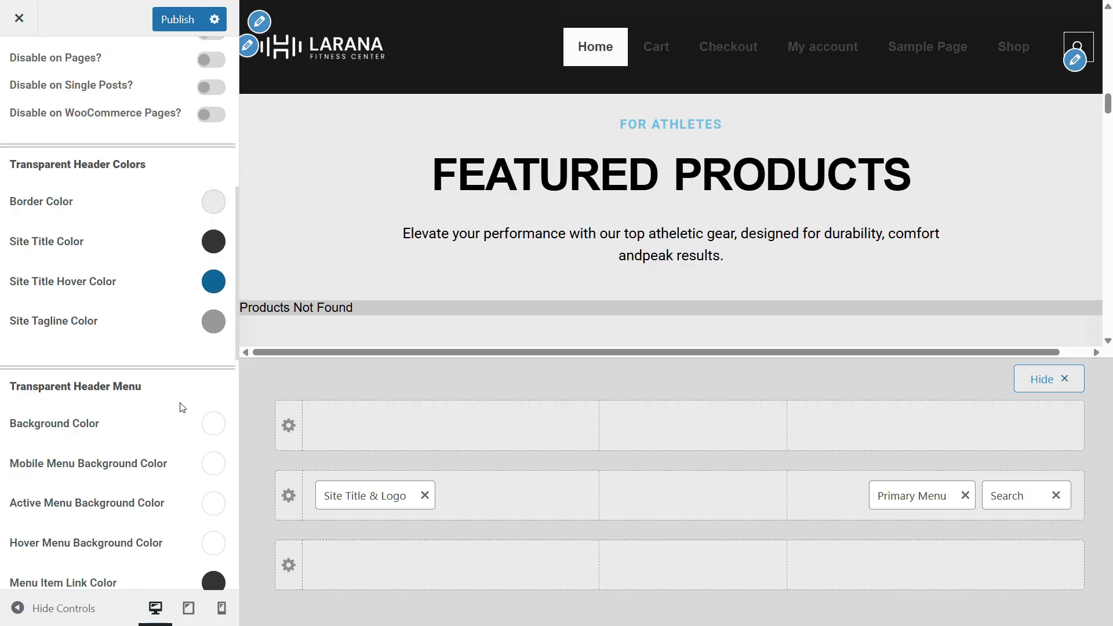
click(213, 351)
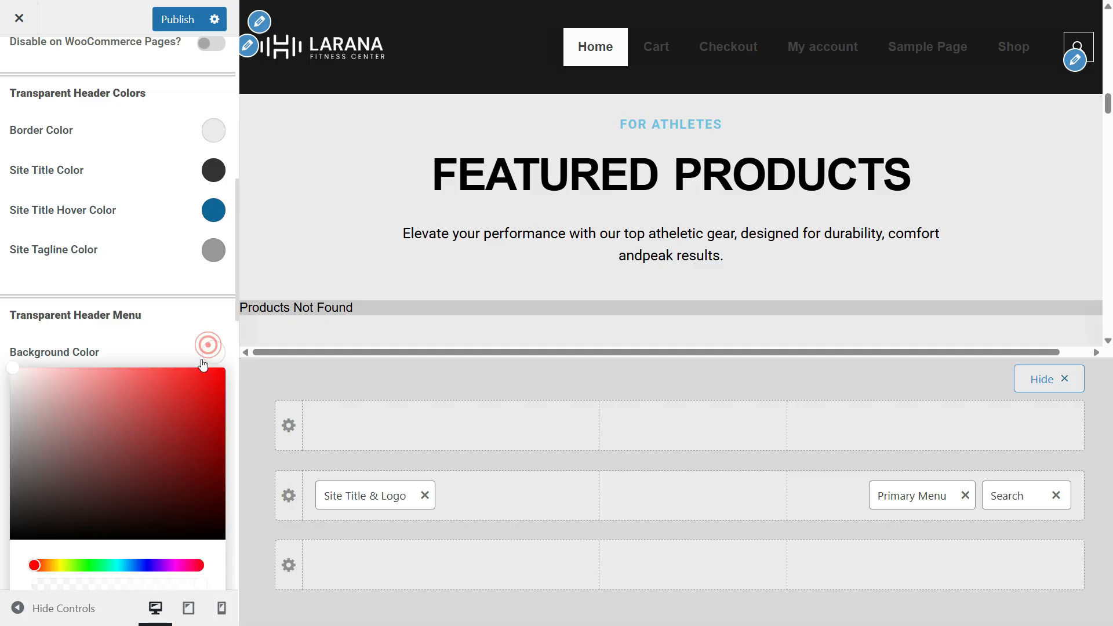
click(175, 391)
drag(155, 395, 3, 562)
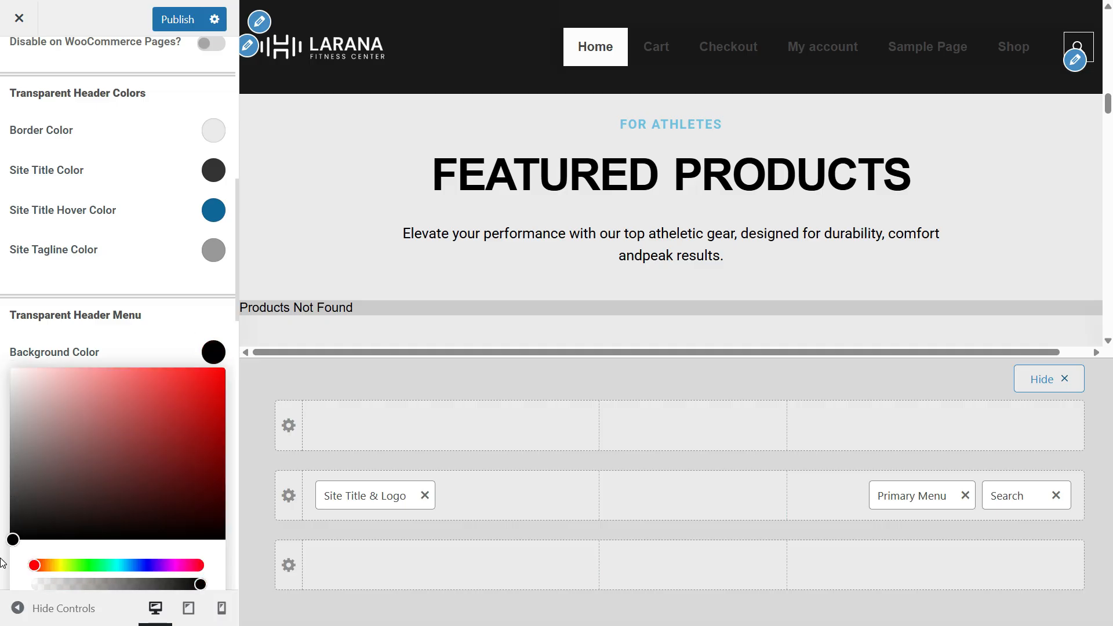
Step: Check the transparent header along the page preview and review its remaining menu and header widget color options
click(148, 317)
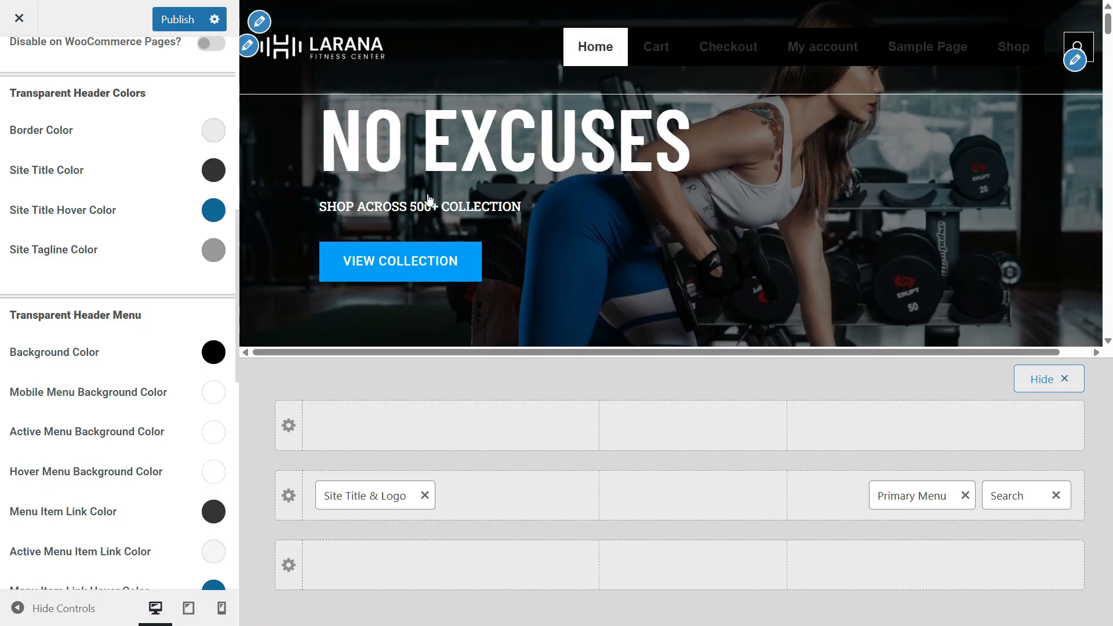
scroll(429, 199, down, 10)
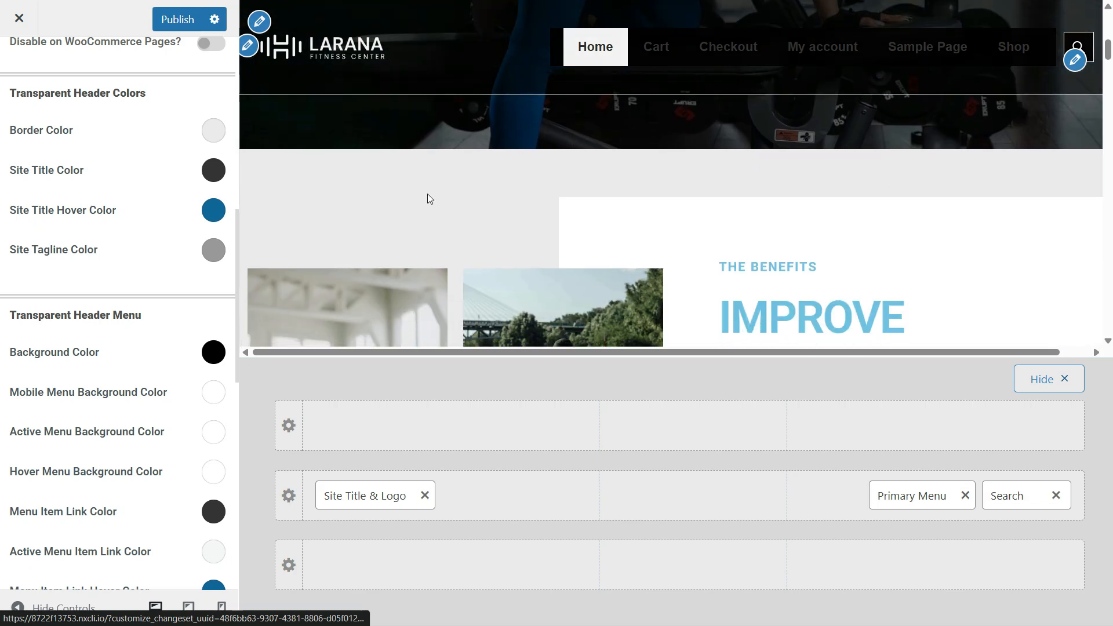
scroll(77, 464, down, 10)
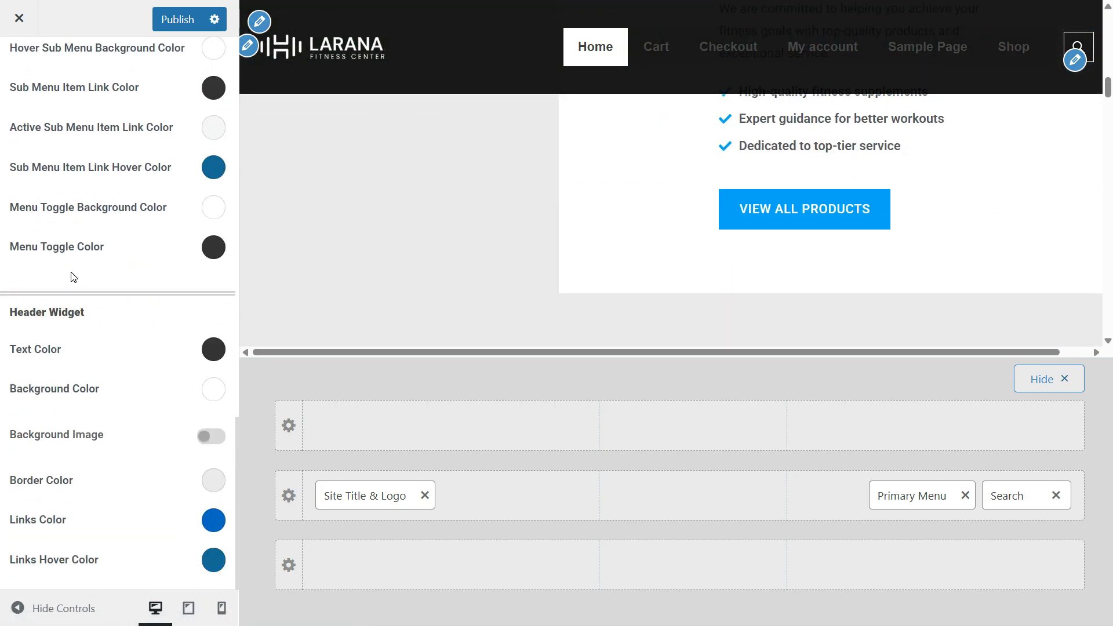
scroll(74, 277, up, 10)
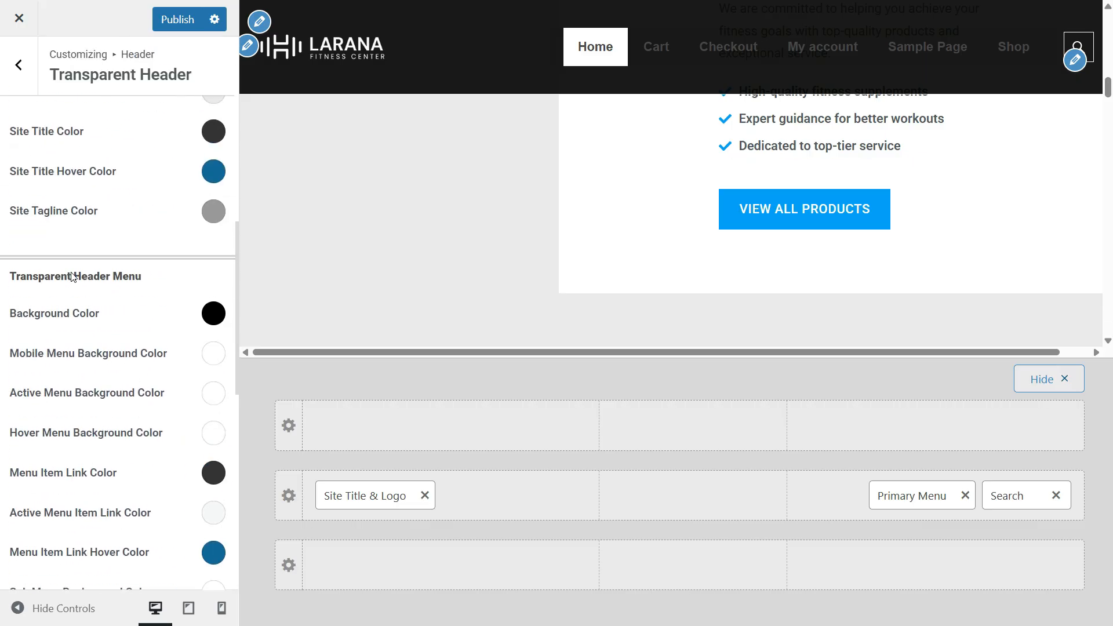
Step: Return to the main header settings and publish the header customizations
click(19, 64)
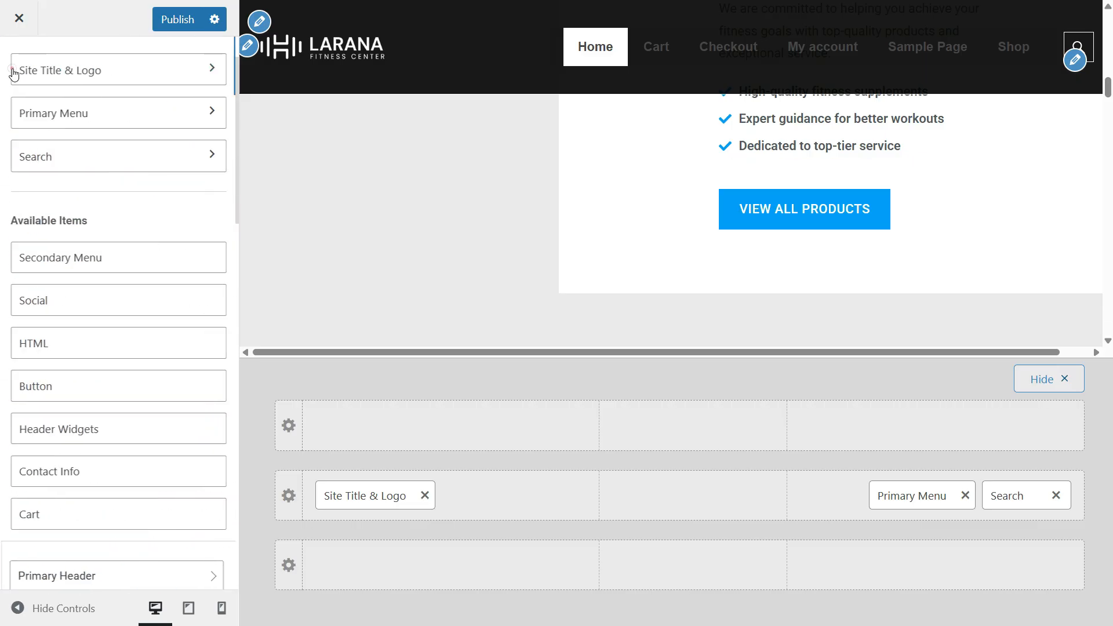
scroll(121, 507, down, 3)
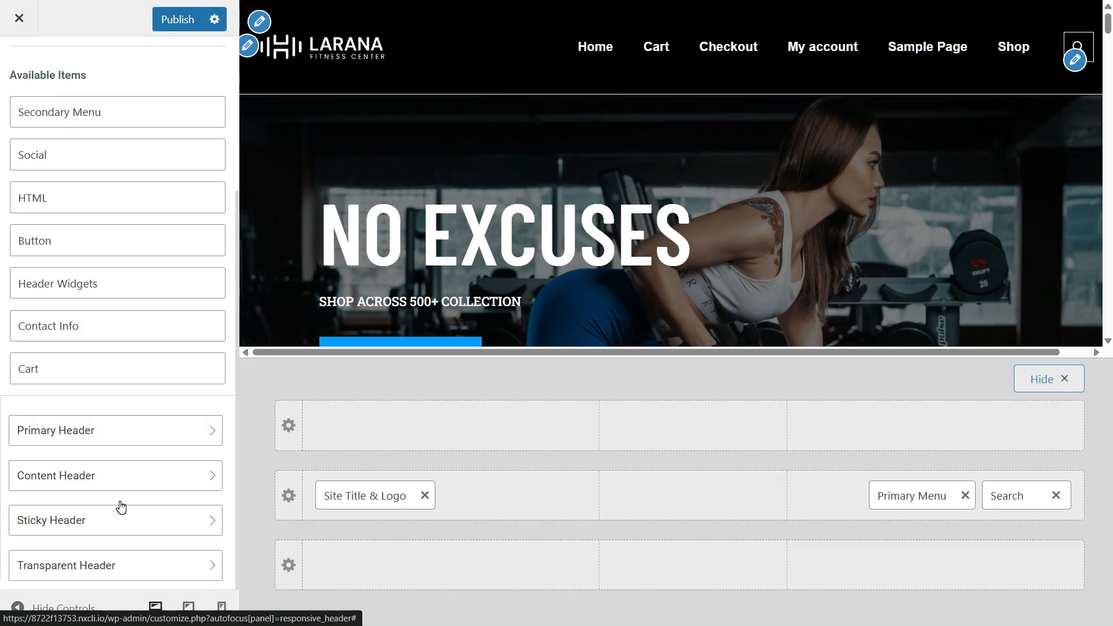
scroll(121, 507, up, 5)
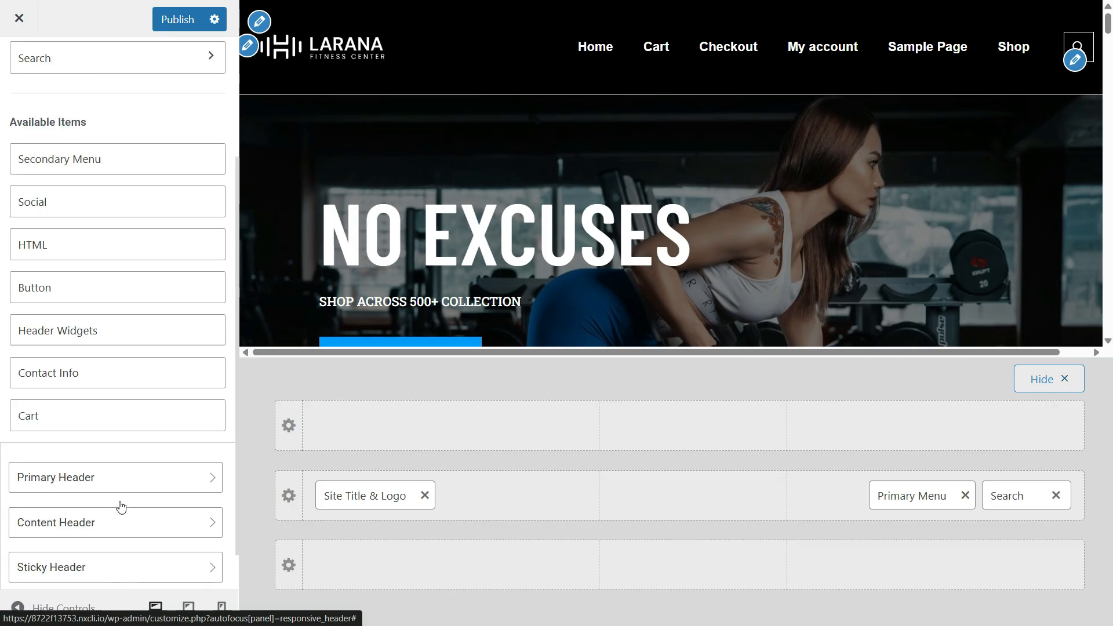
click(165, 21)
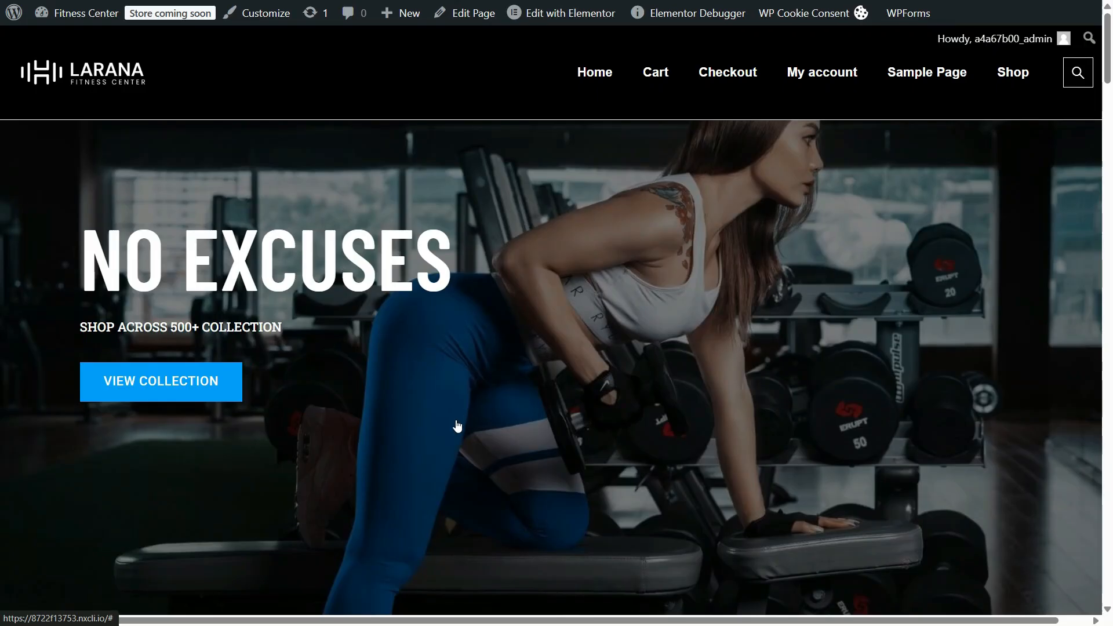
Step: Check the published header along the full length of the live home page
scroll(458, 426, down, 2)
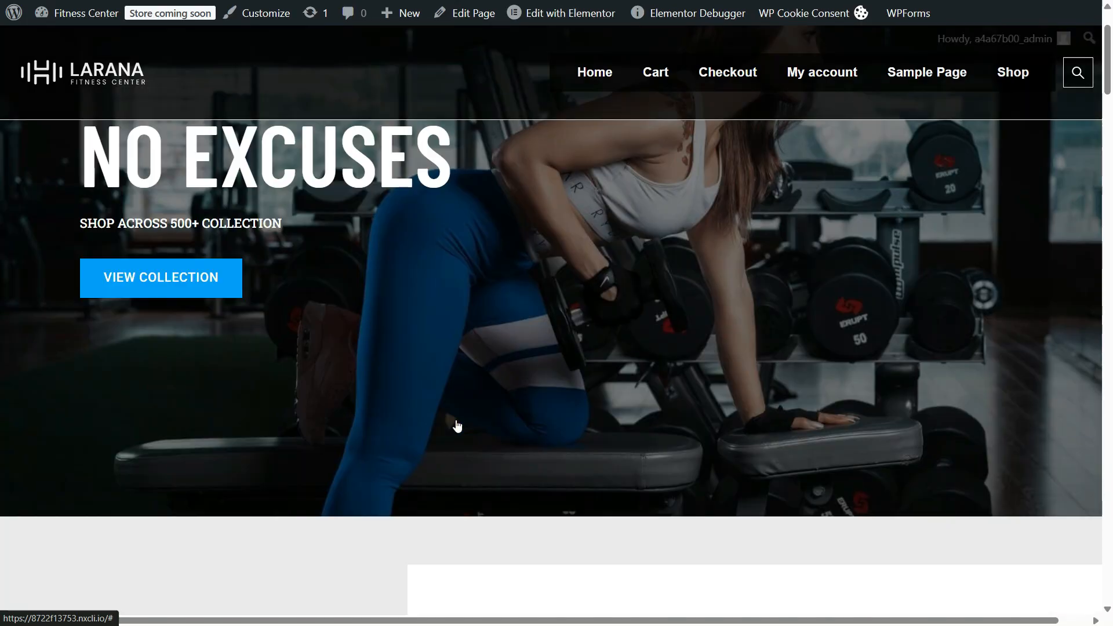
scroll(457, 426, down, 15)
scroll(462, 410, up, 15)
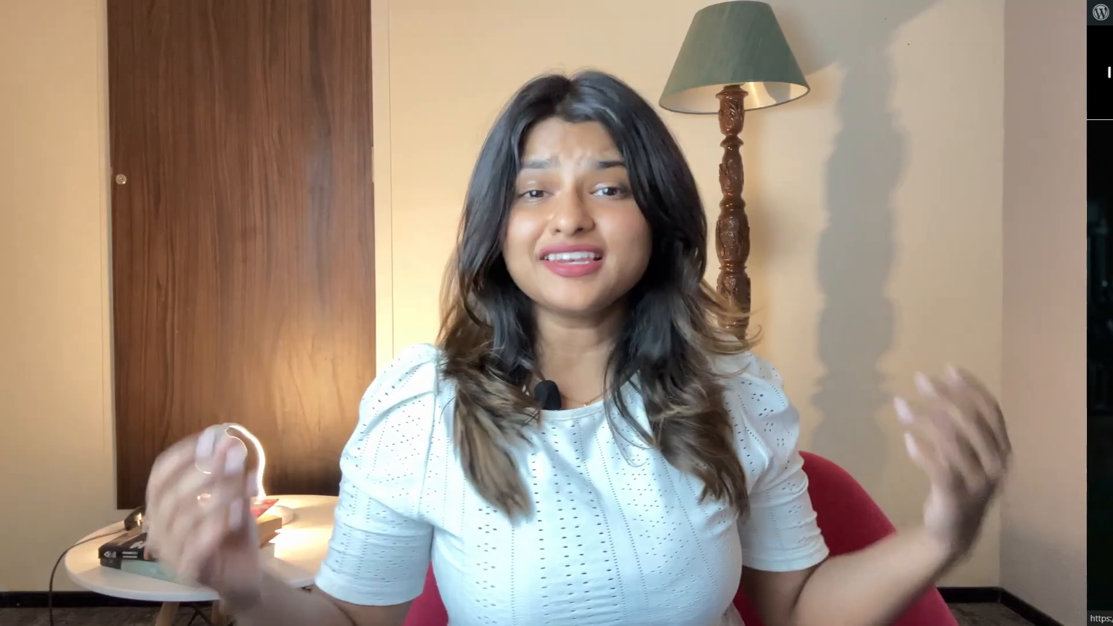